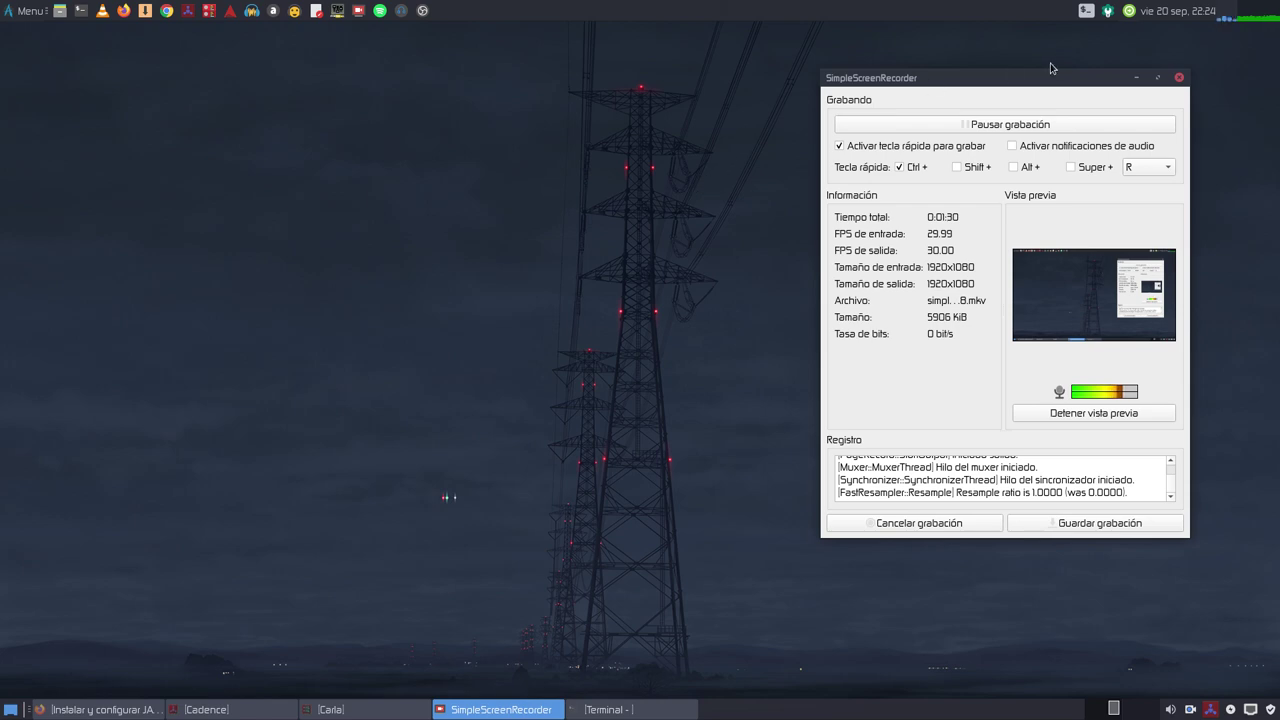
# Minimize the screen recorder, bring up the terminal and move its window slightly inward on the desktop
pyautogui.click(1137, 80)
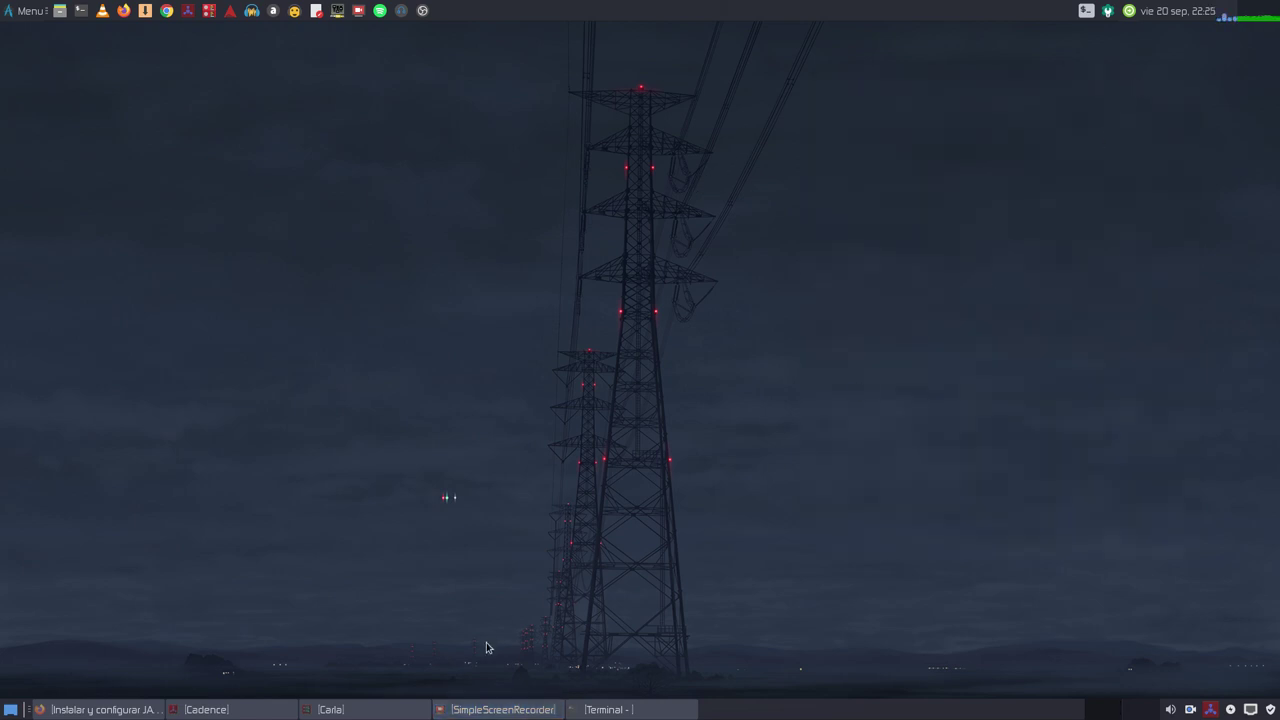
pyautogui.click(608, 710)
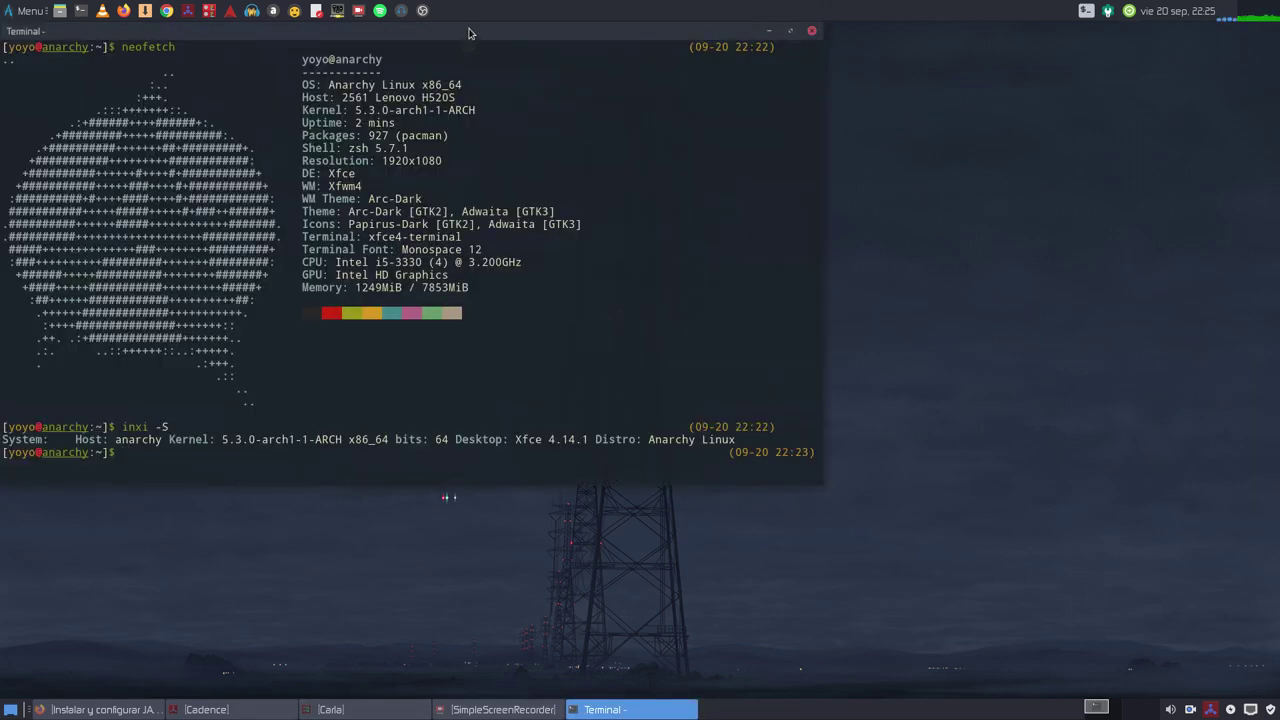
pyautogui.moveTo(470, 32); pyautogui.dragTo(567, 70)
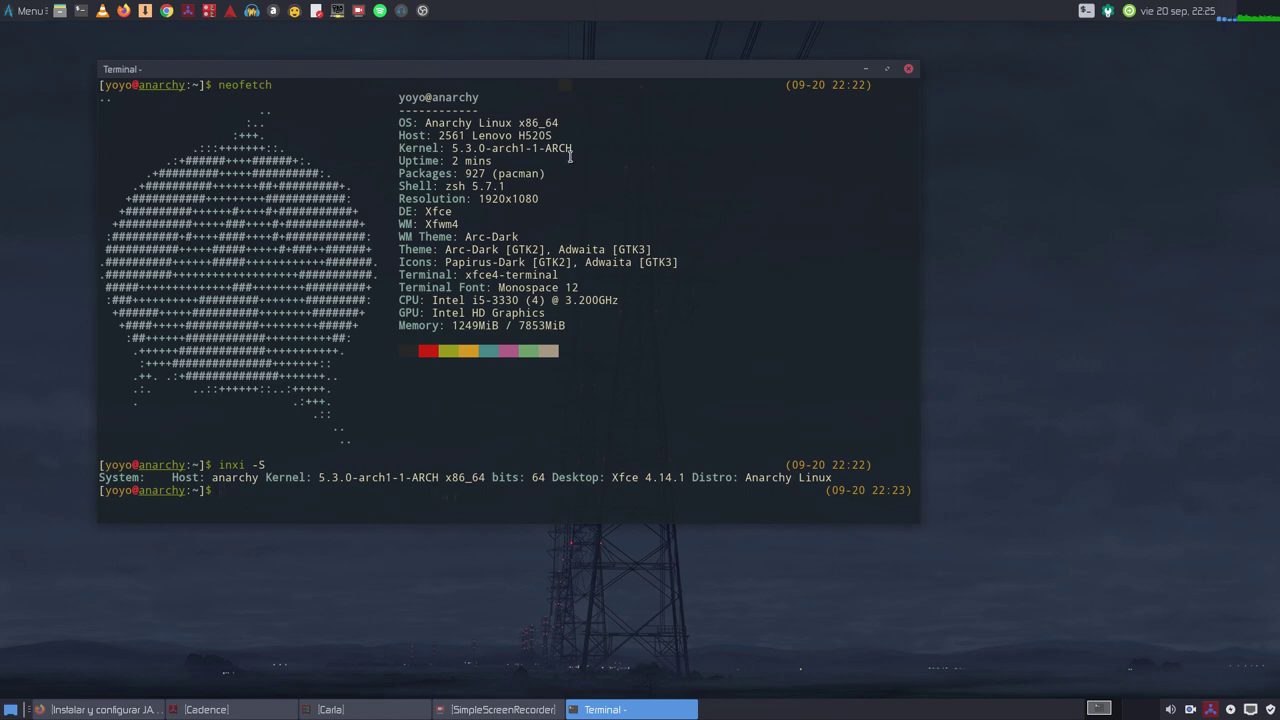
# Examine the host model, kernel and desktop details in the neofetch and inxi output, and minimize the terminal
pyautogui.moveTo(556, 134); pyautogui.dragTo(465, 135)
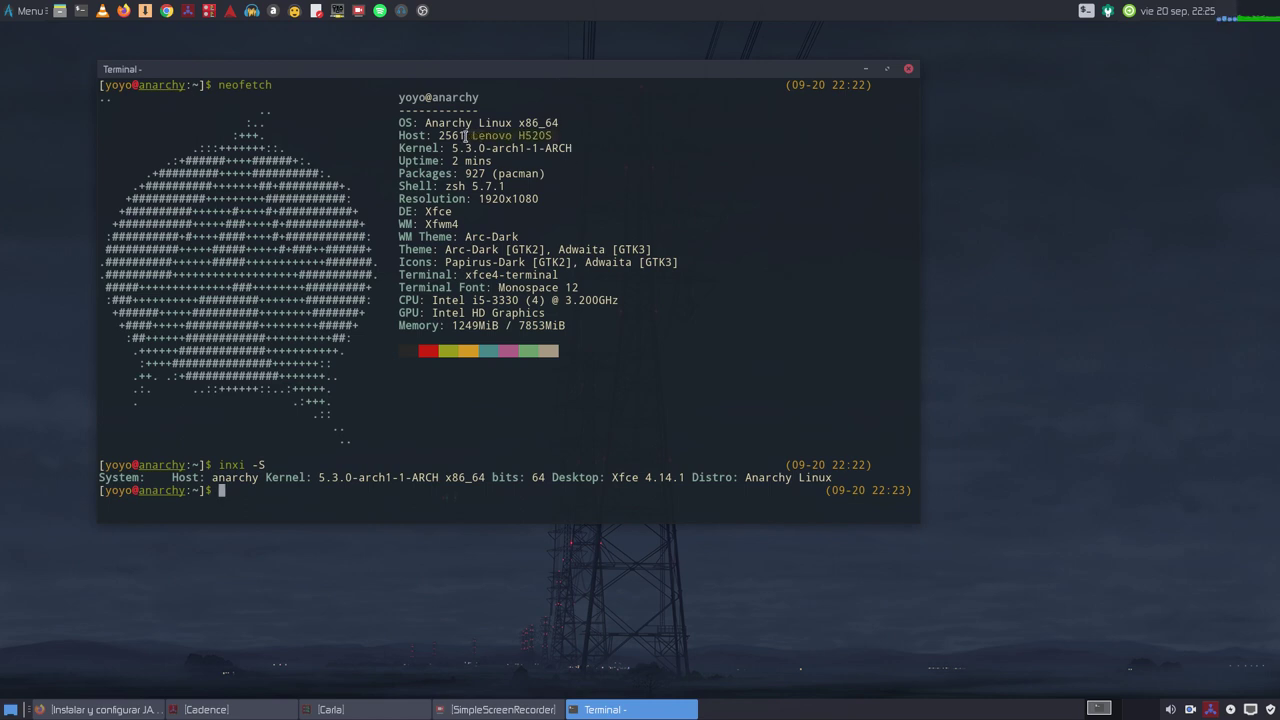
pyautogui.click(752, 263)
pyautogui.moveTo(449, 147); pyautogui.dragTo(484, 148)
pyautogui.moveTo(212, 477); pyautogui.dragTo(621, 489)
pyautogui.click(621, 489)
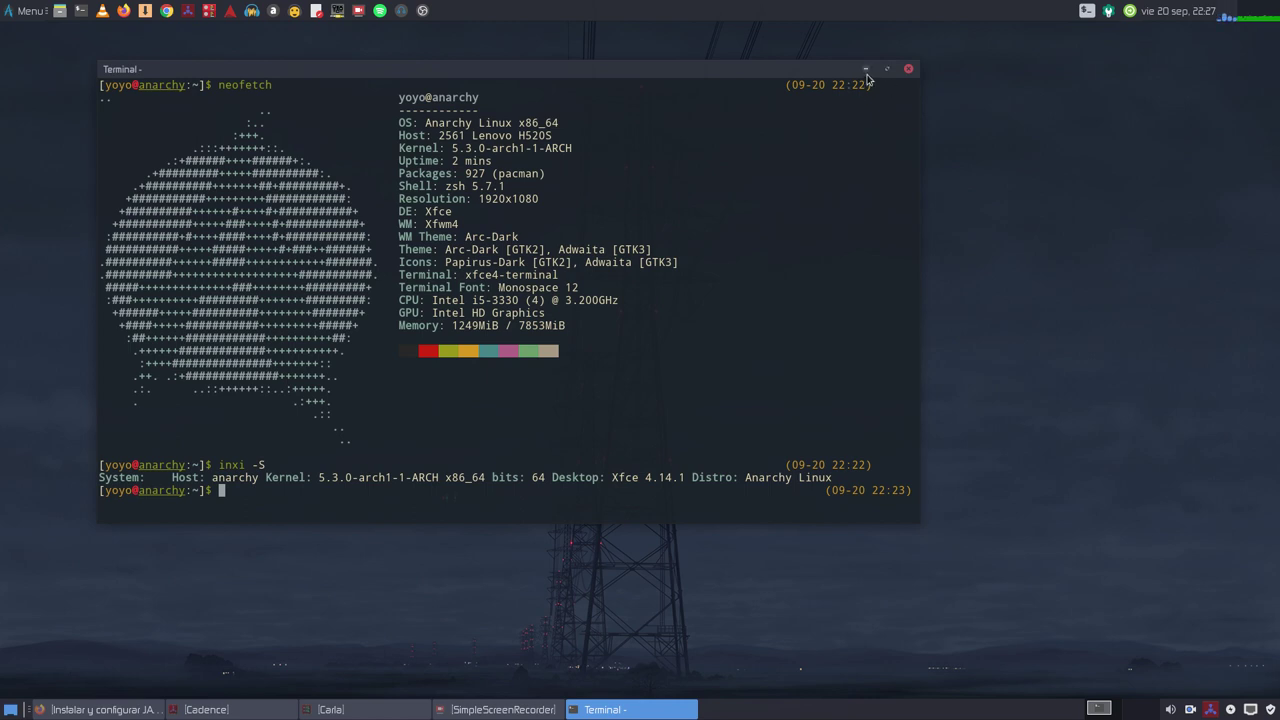
pyautogui.click(866, 70)
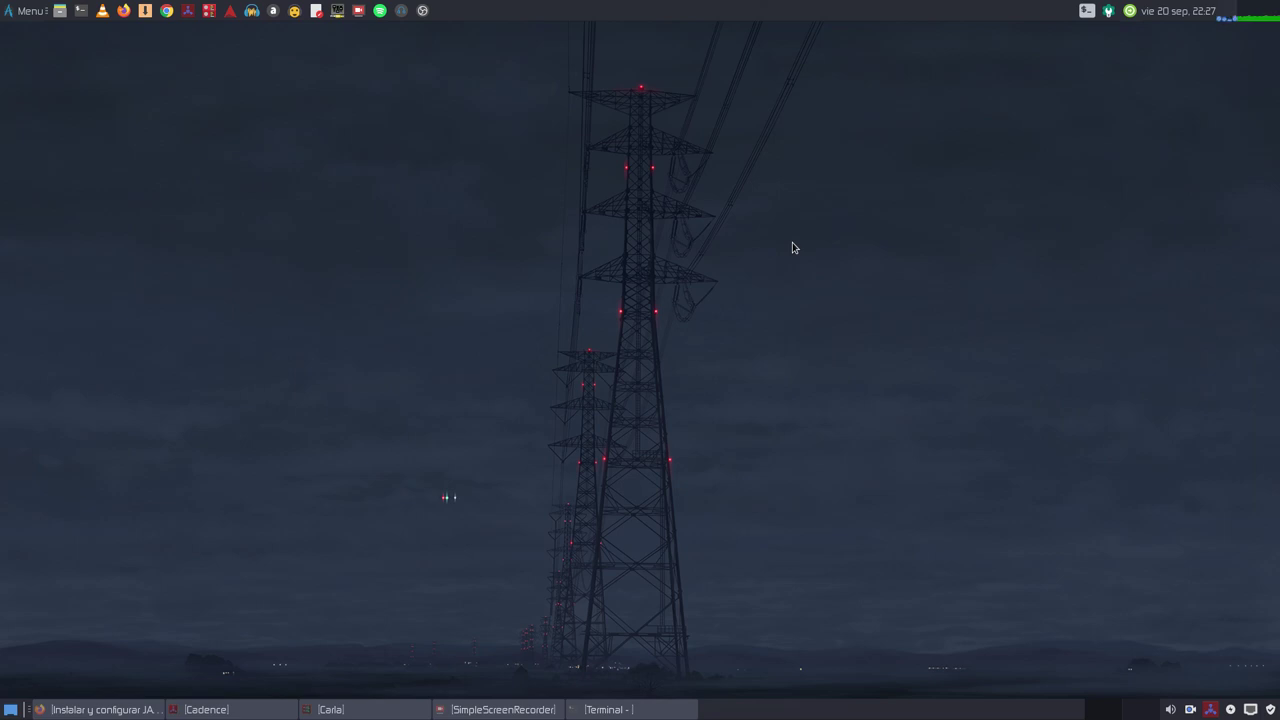
# Switch to Firefox, read the introduction of the JACK and PulseAudio Bridge article and view its Carla screenshot at full size
pyautogui.click(128, 709)
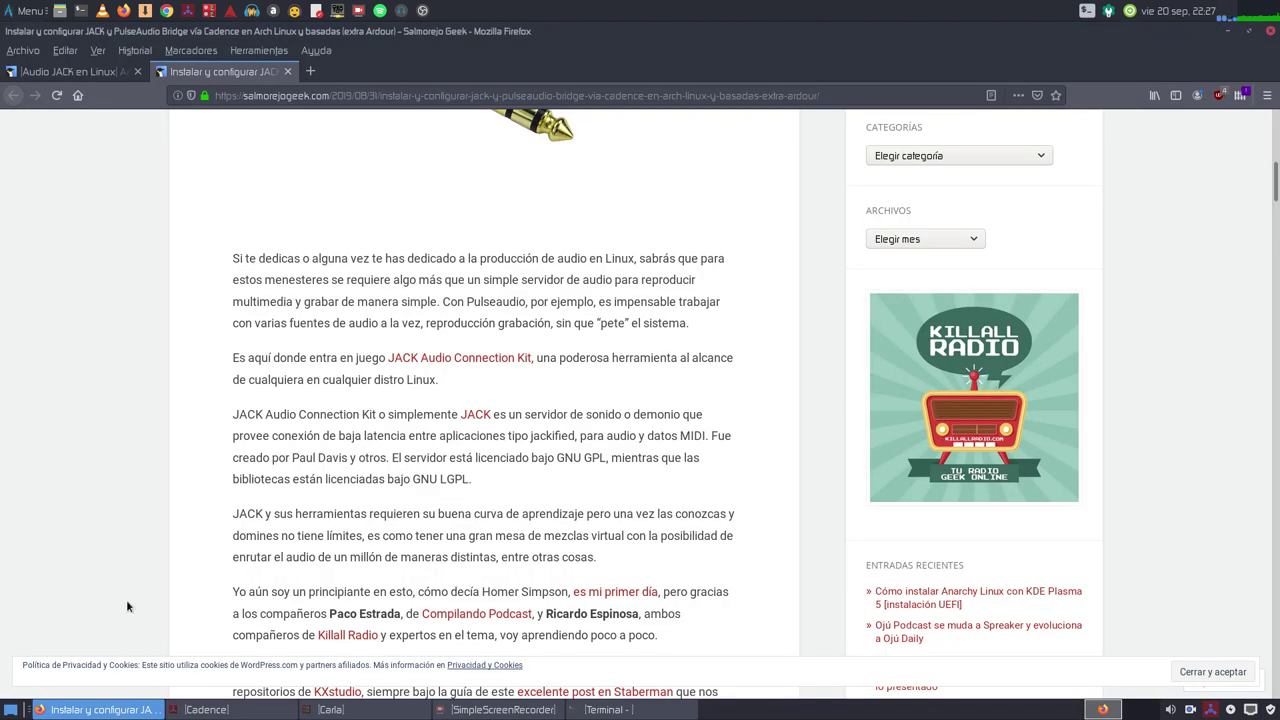
pyautogui.scroll(10, 127, 606)
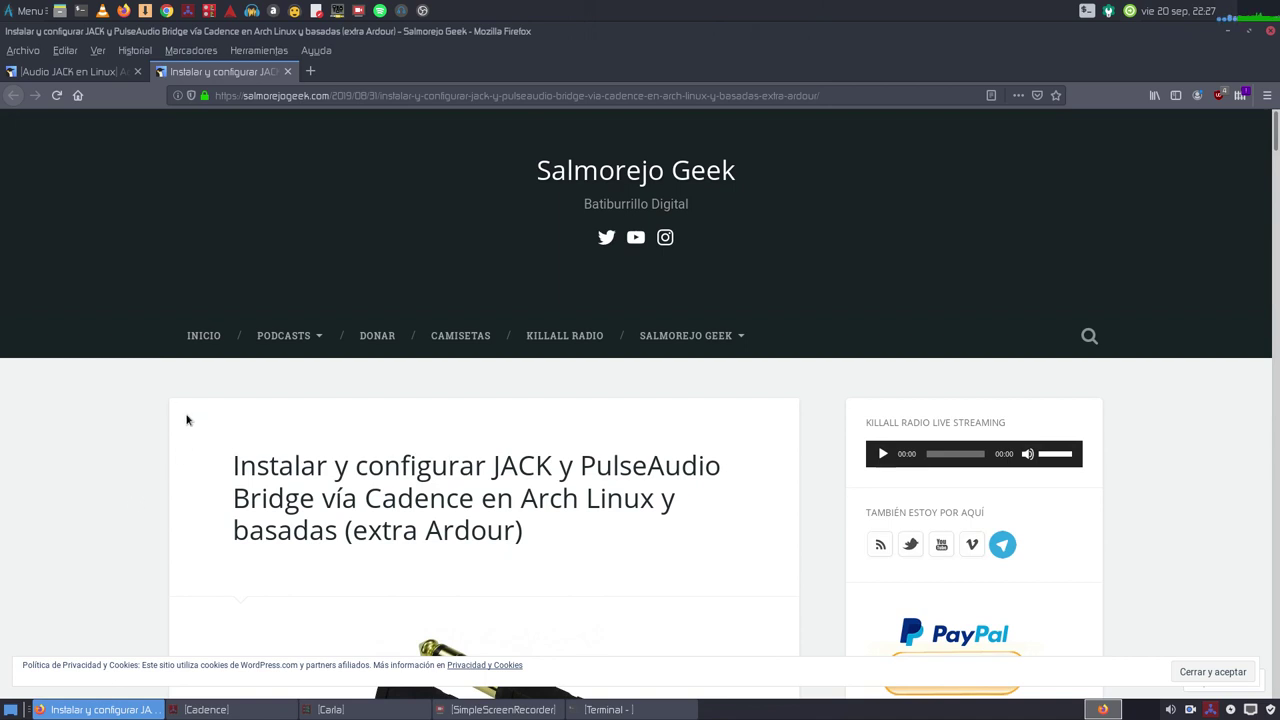
pyautogui.scroll(-2, 181, 421)
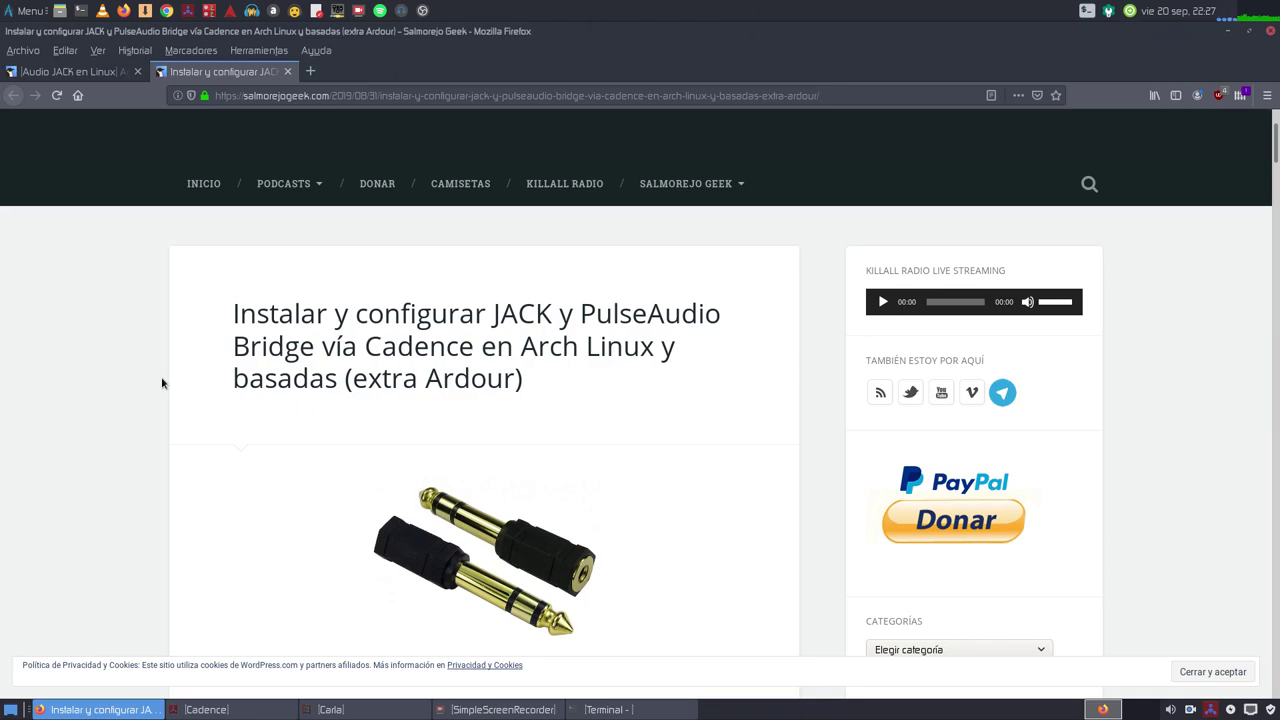
pyautogui.scroll(-8, 176, 378)
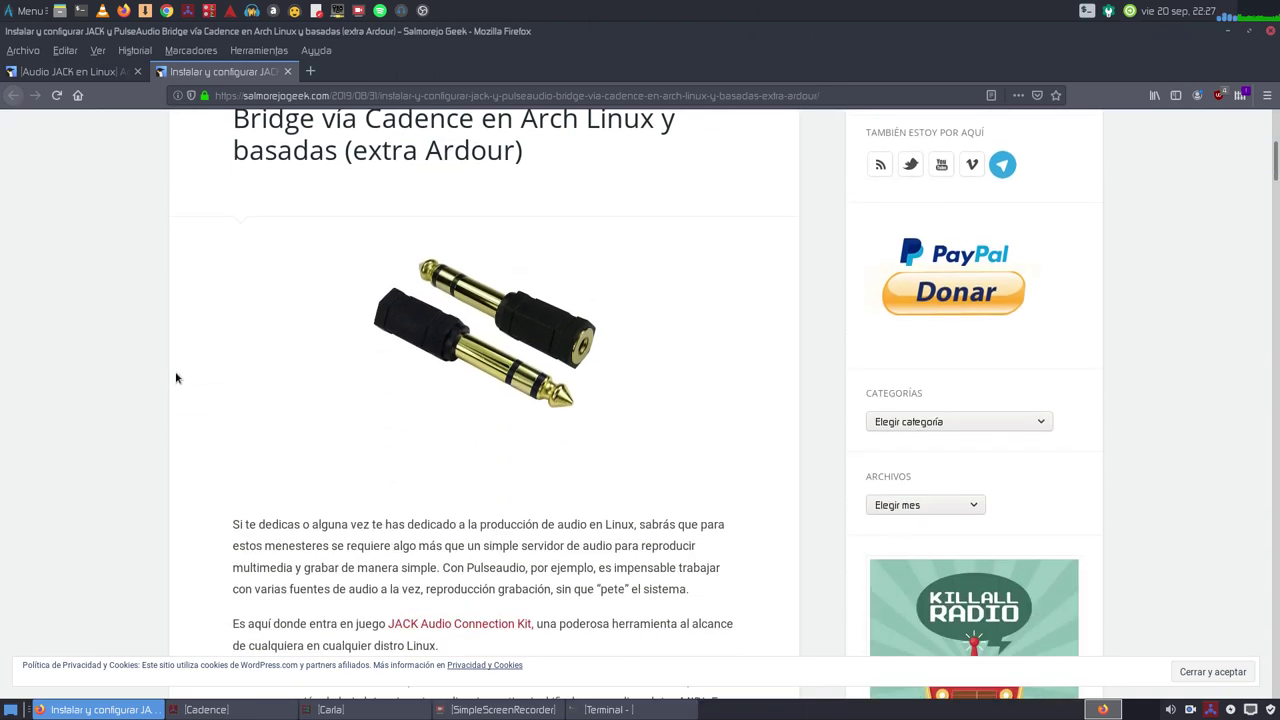
pyautogui.scroll(-5, 176, 378)
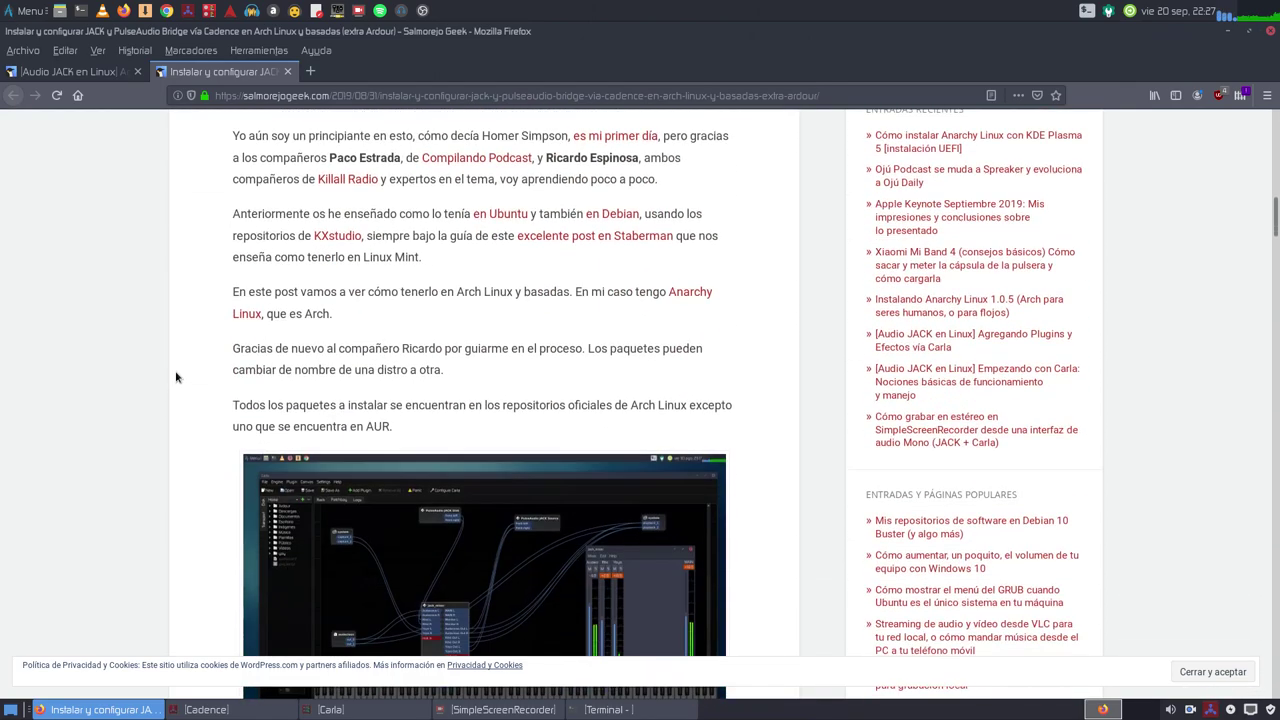
pyautogui.click(431, 357)
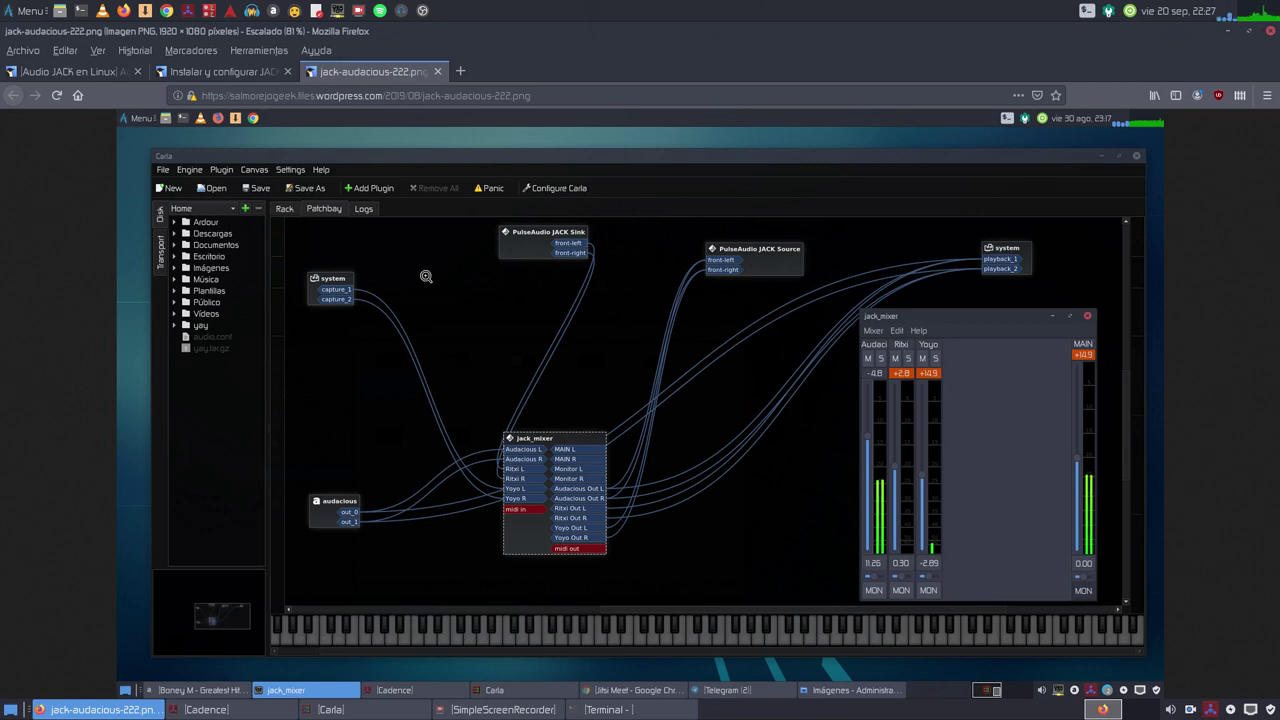
pyautogui.click(436, 72)
# Examine the article's sections on installing JACK, configuring Cadence, the PulseAudio bridge and Ardour, and leave the browser
pyautogui.scroll(-4, 348, 343)
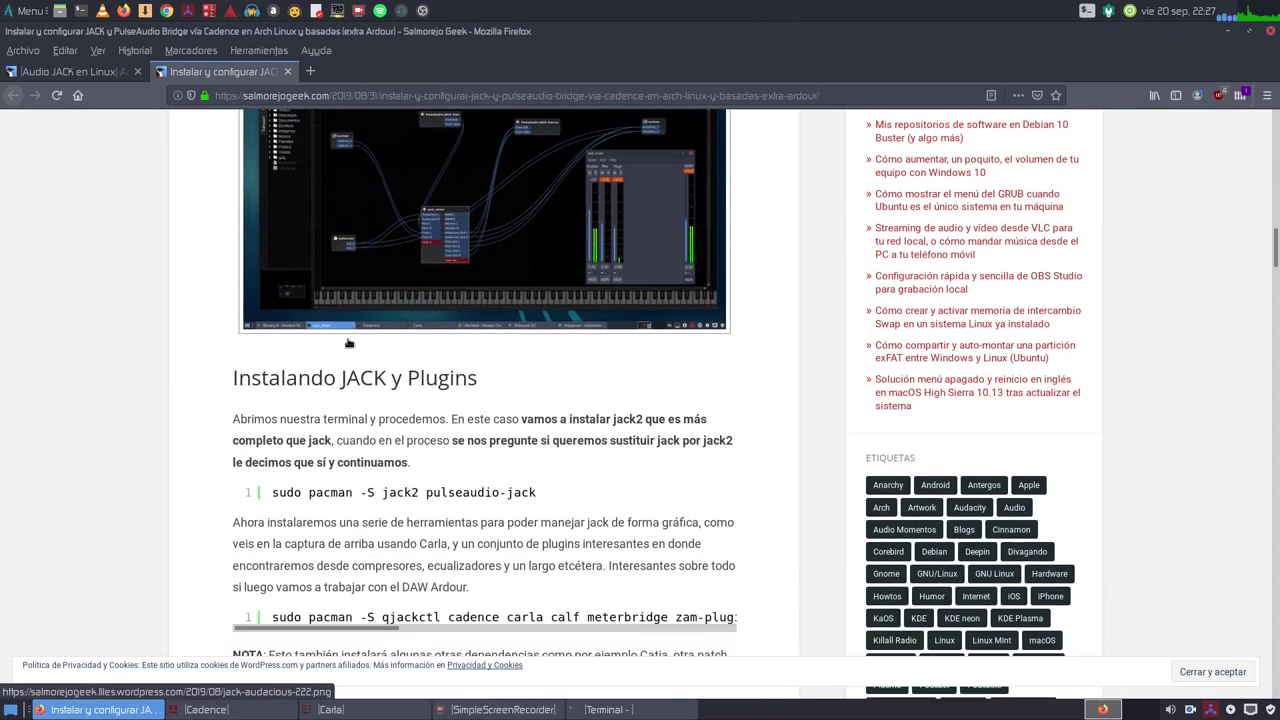
pyautogui.scroll(-3, 348, 343)
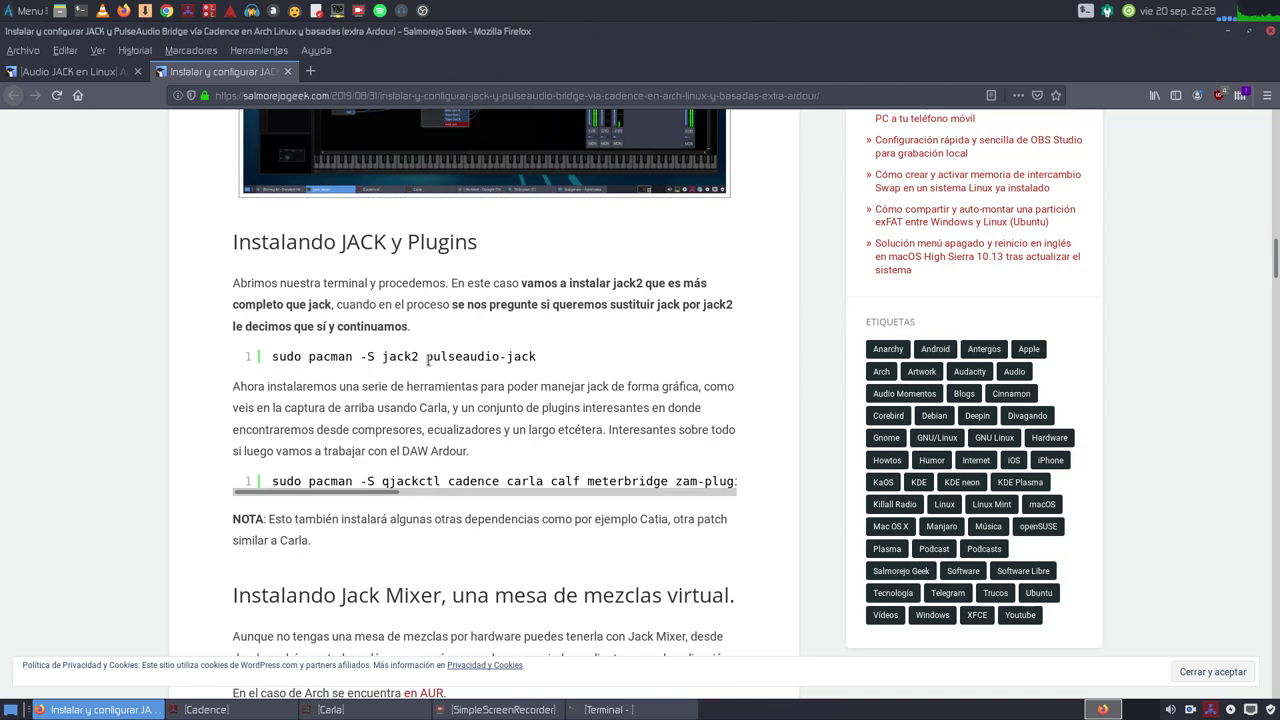
pyautogui.scroll(-3, 497, 421)
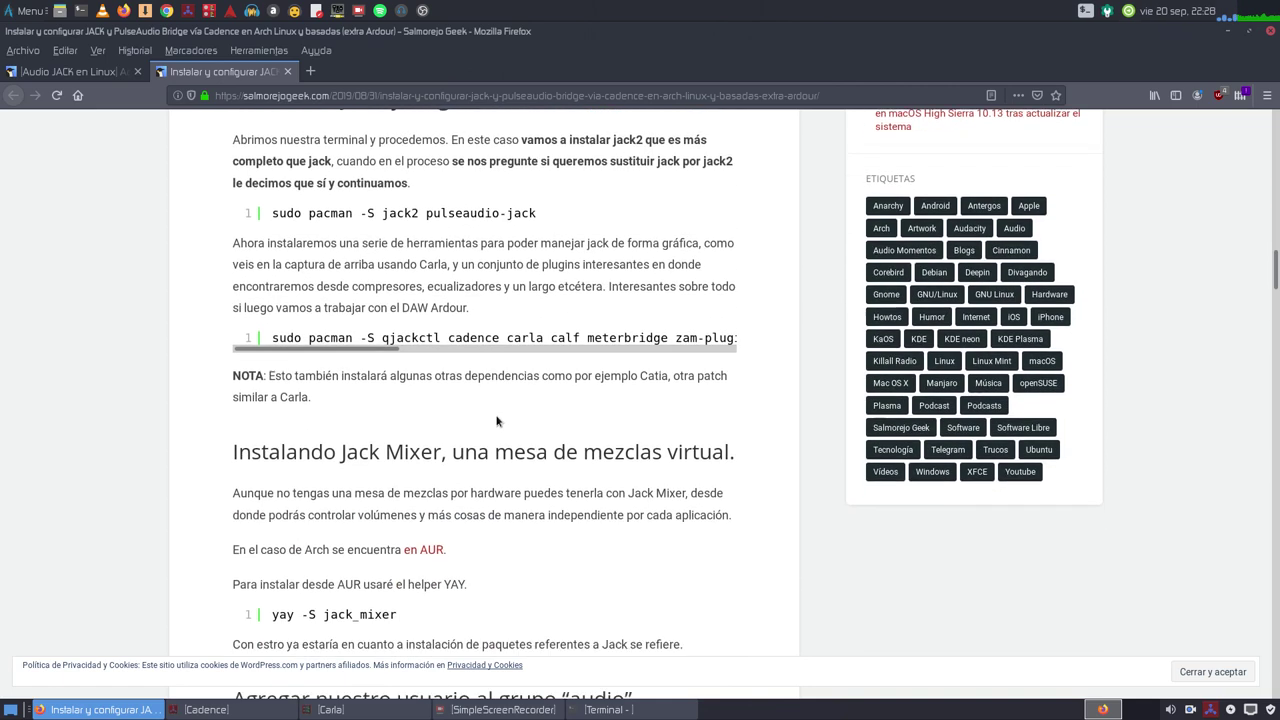
pyautogui.scroll(-20, 496, 421)
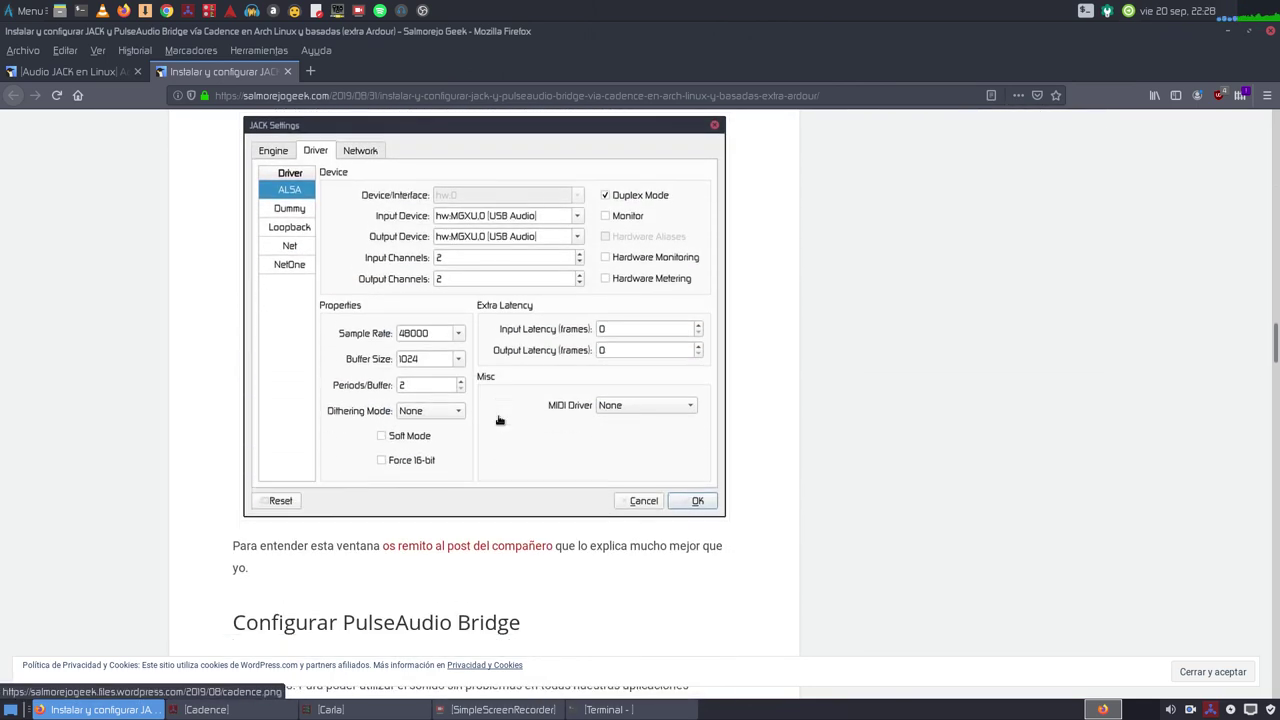
pyautogui.scroll(-5, 500, 421)
pyautogui.scroll(2, 496, 421)
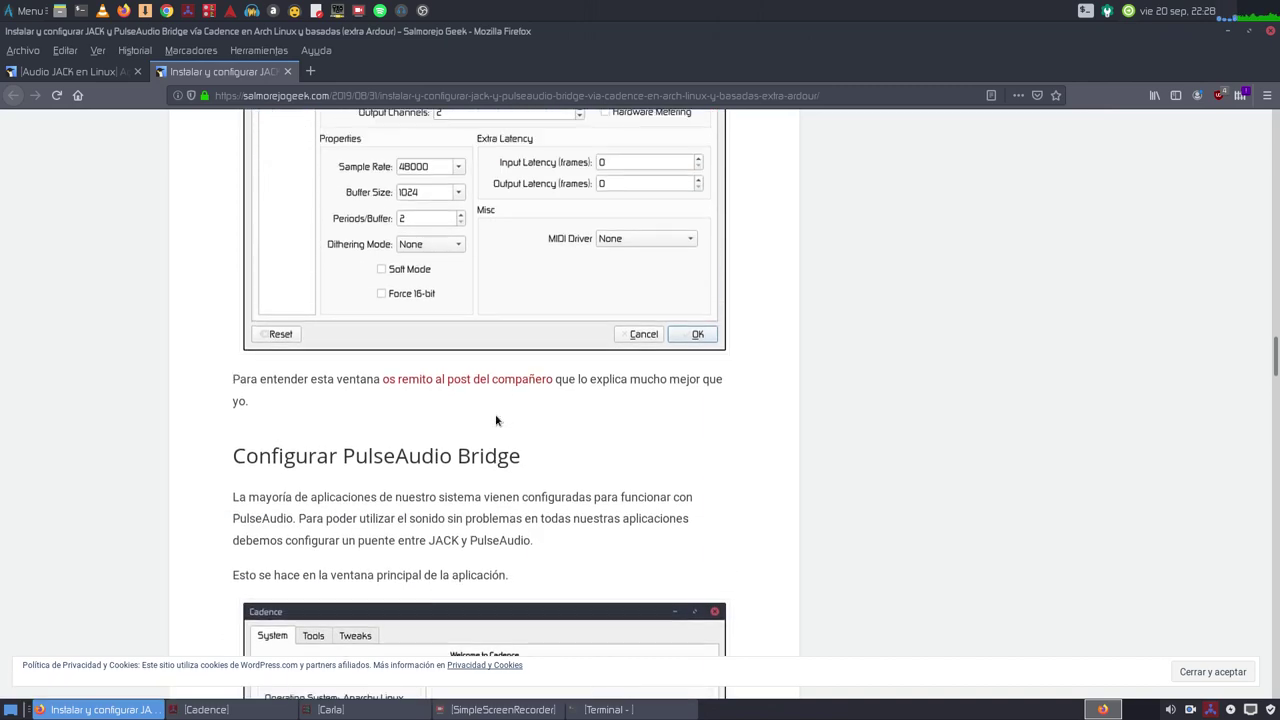
pyautogui.scroll(3, 496, 421)
pyautogui.scroll(6, 496, 419)
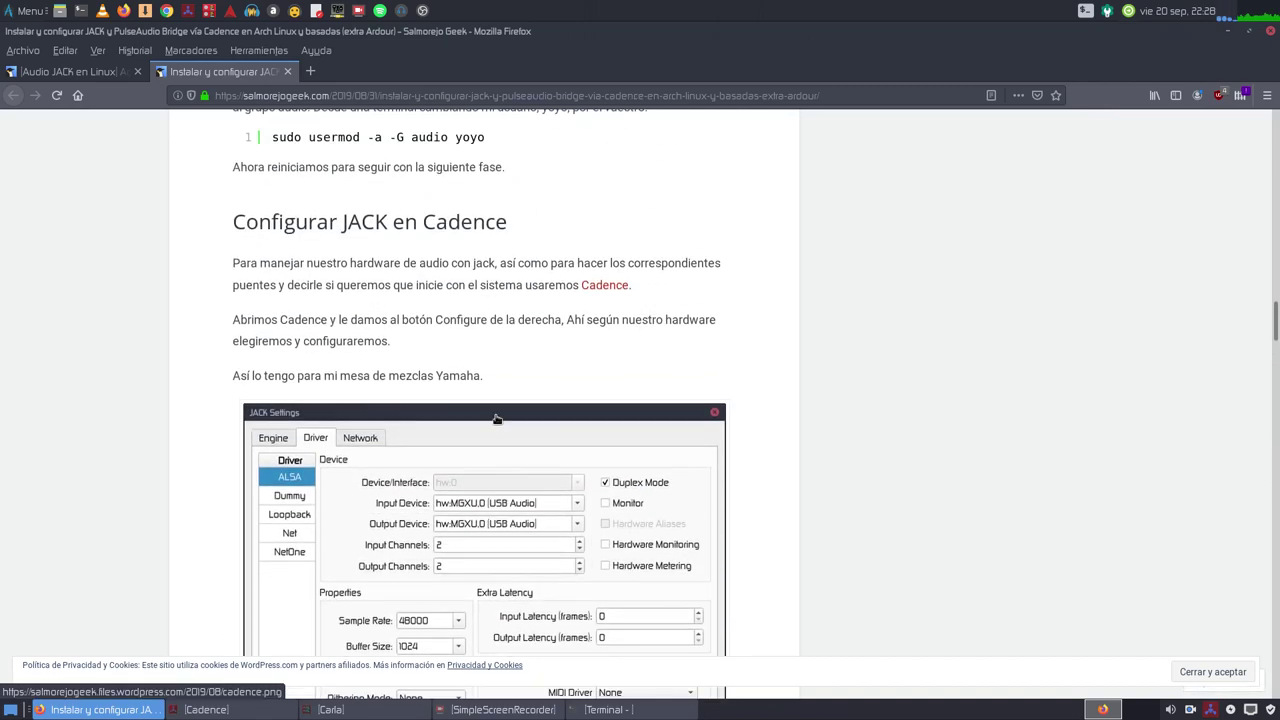
pyautogui.scroll(-20, 496, 419)
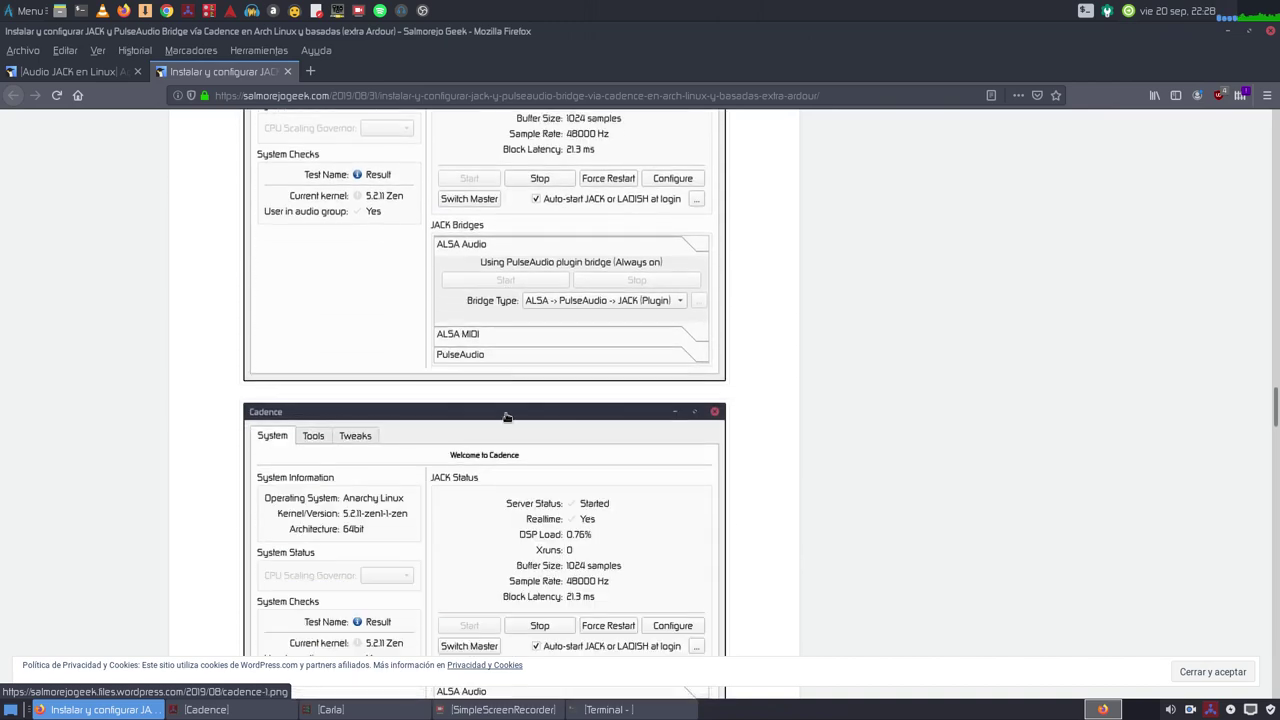
pyautogui.scroll(-20, 507, 416)
pyautogui.scroll(3, 509, 410)
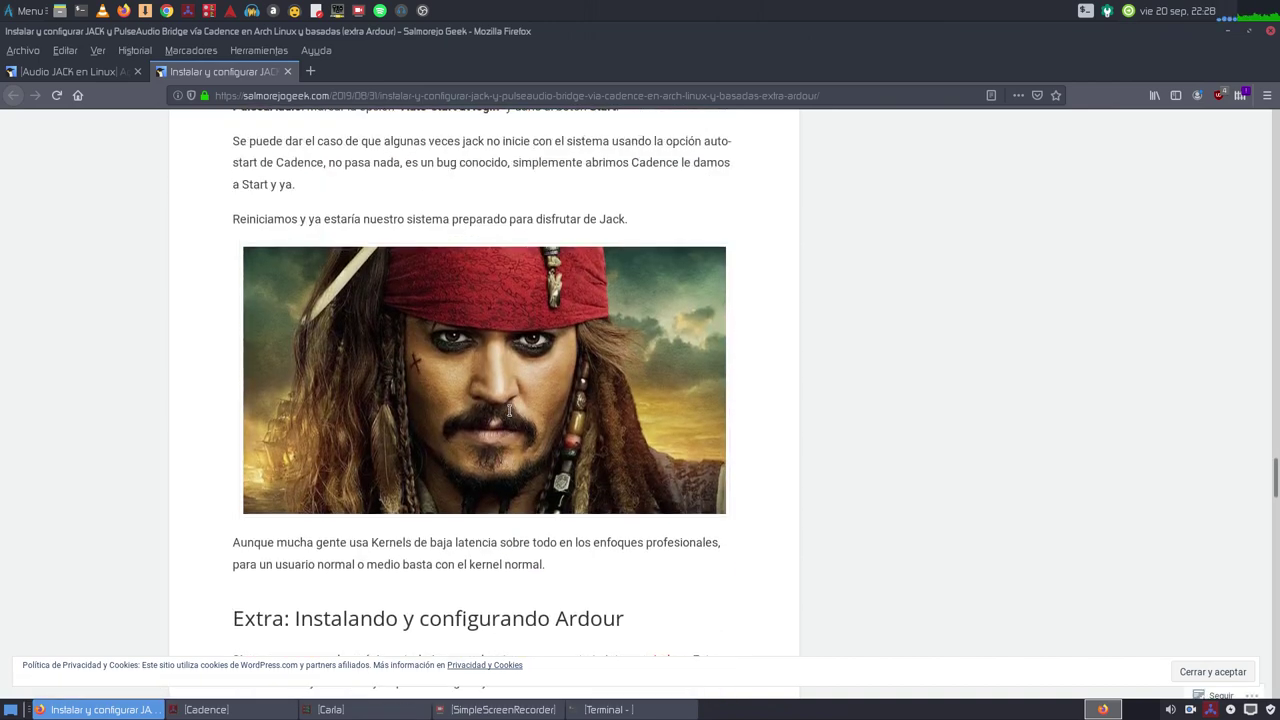
pyautogui.scroll(-10, 530, 420)
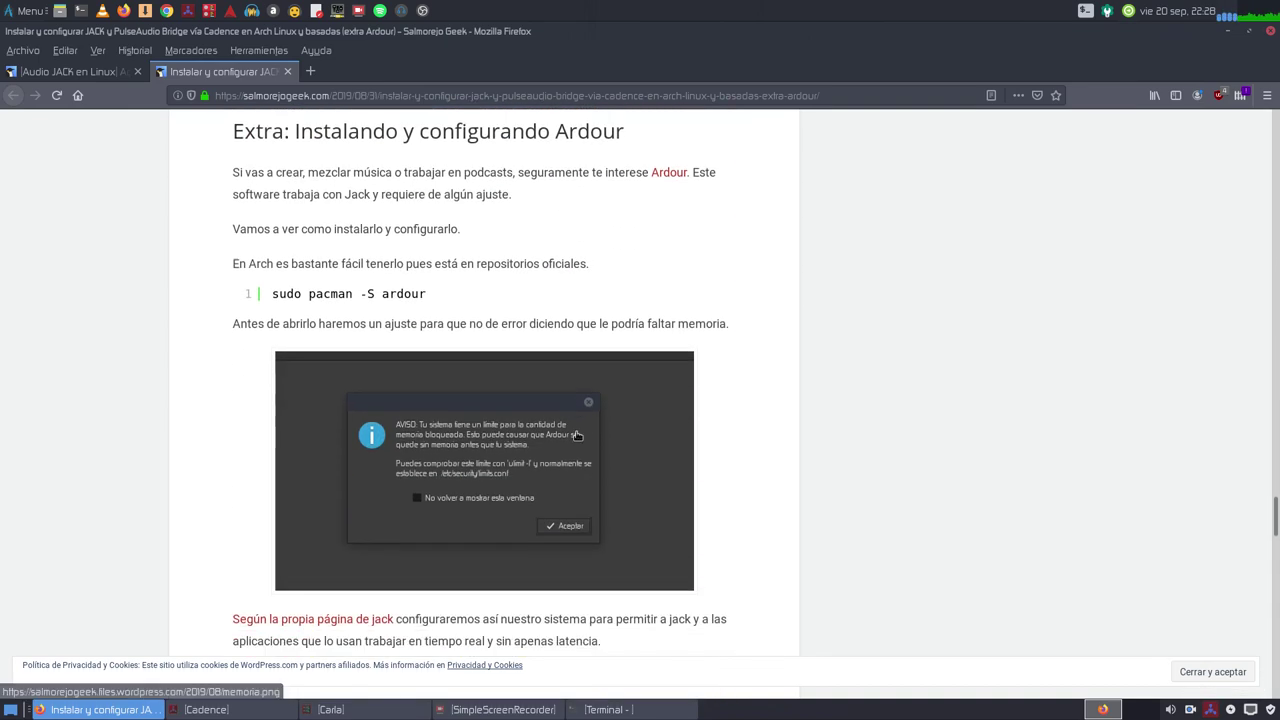
pyautogui.scroll(-4, 577, 435)
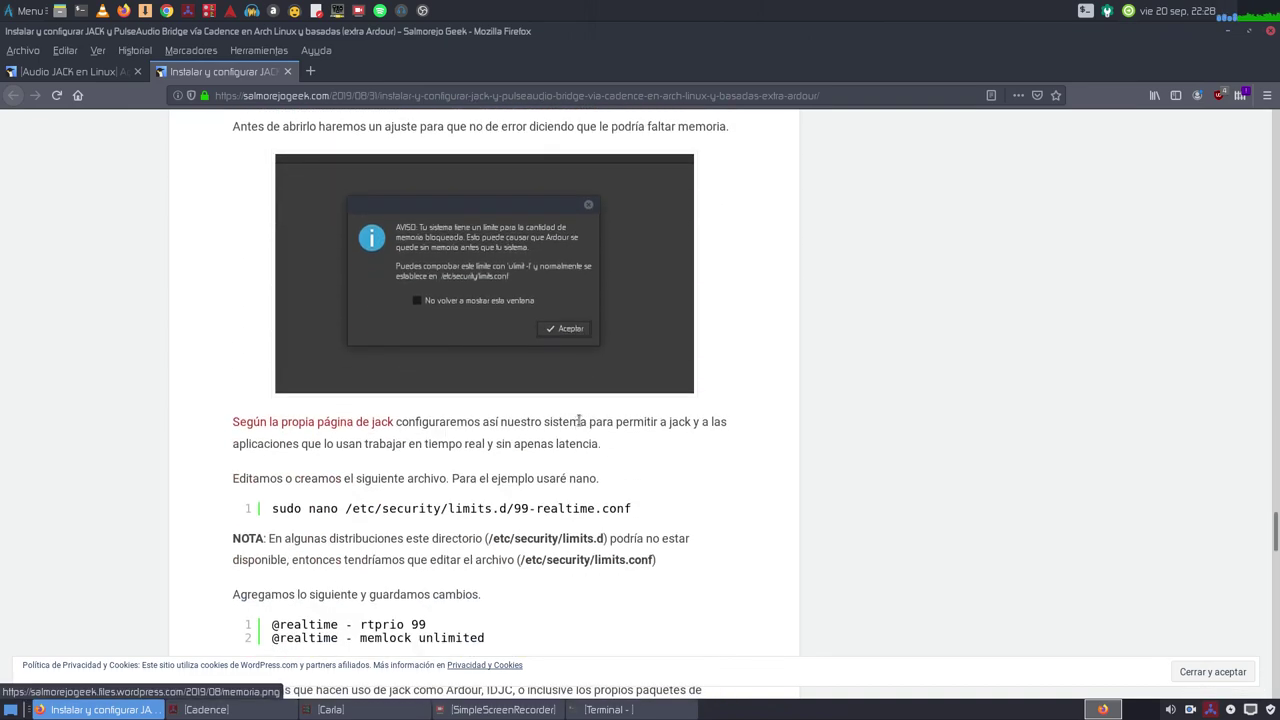
pyautogui.click(1249, 31)
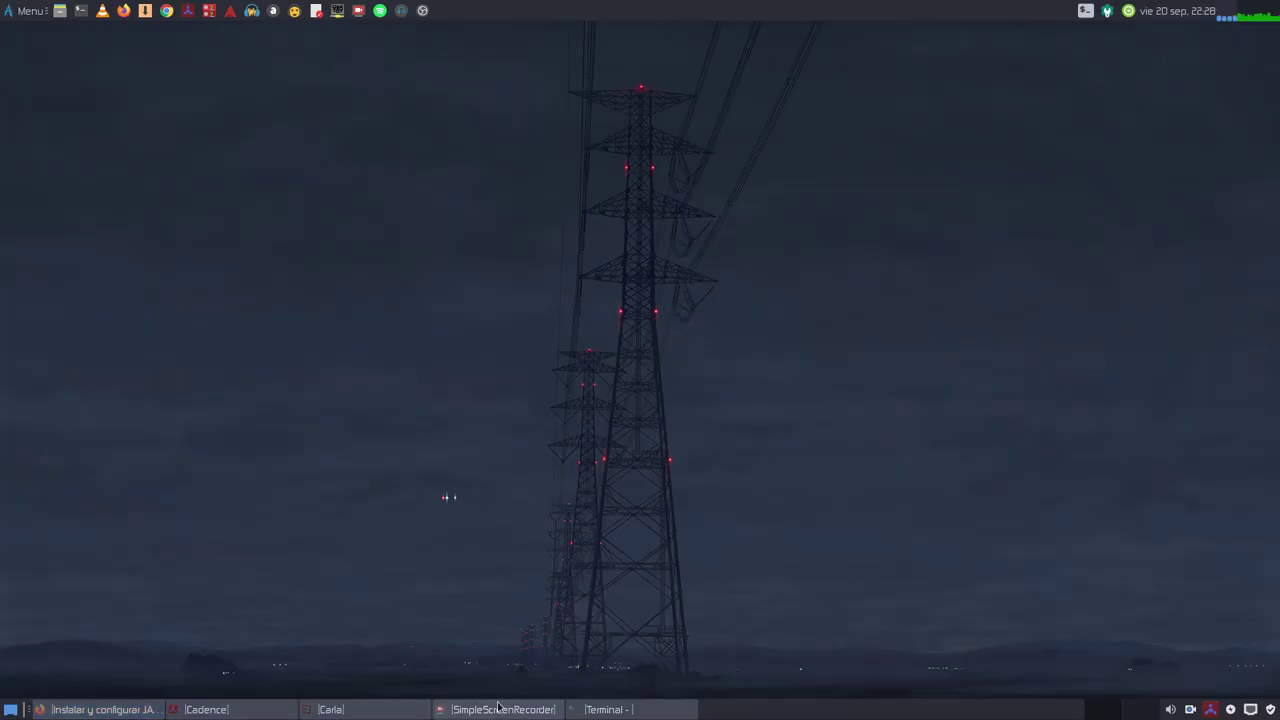
# Switch to the terminal, maximize it and search the installed packages with pacman -Qs pulseaudio
pyautogui.click(605, 709)
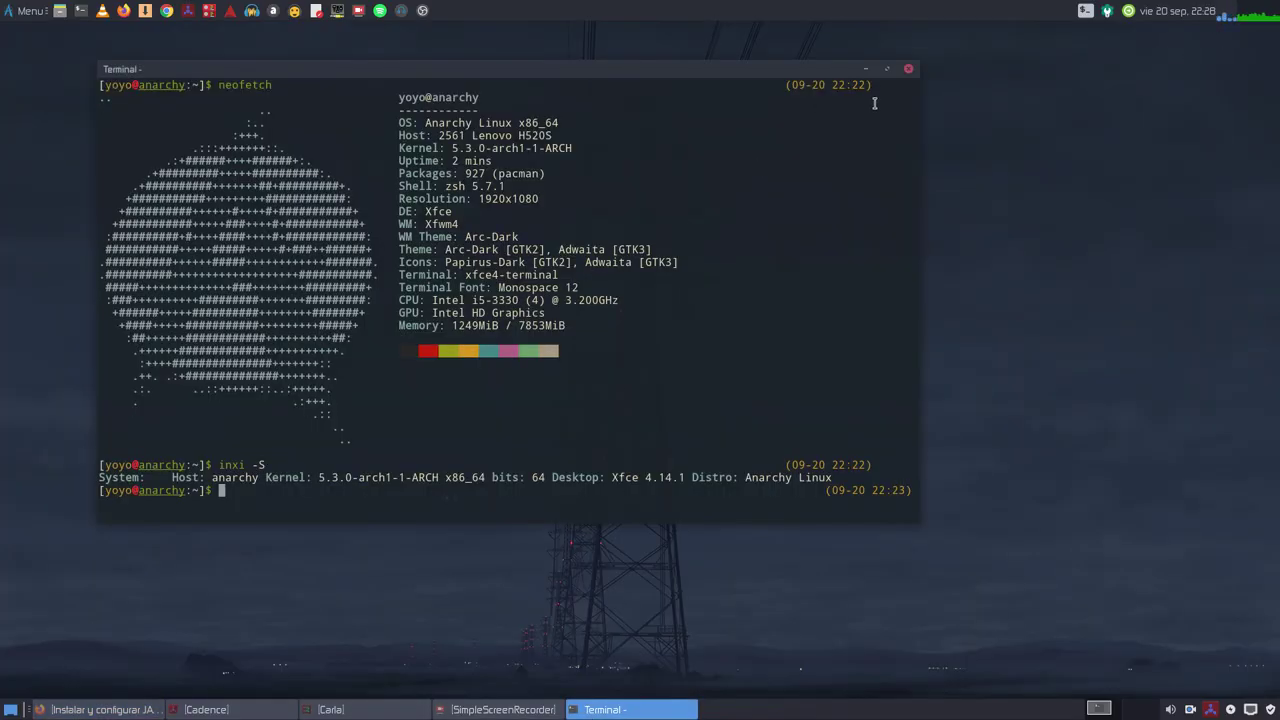
pyautogui.click(886, 69)
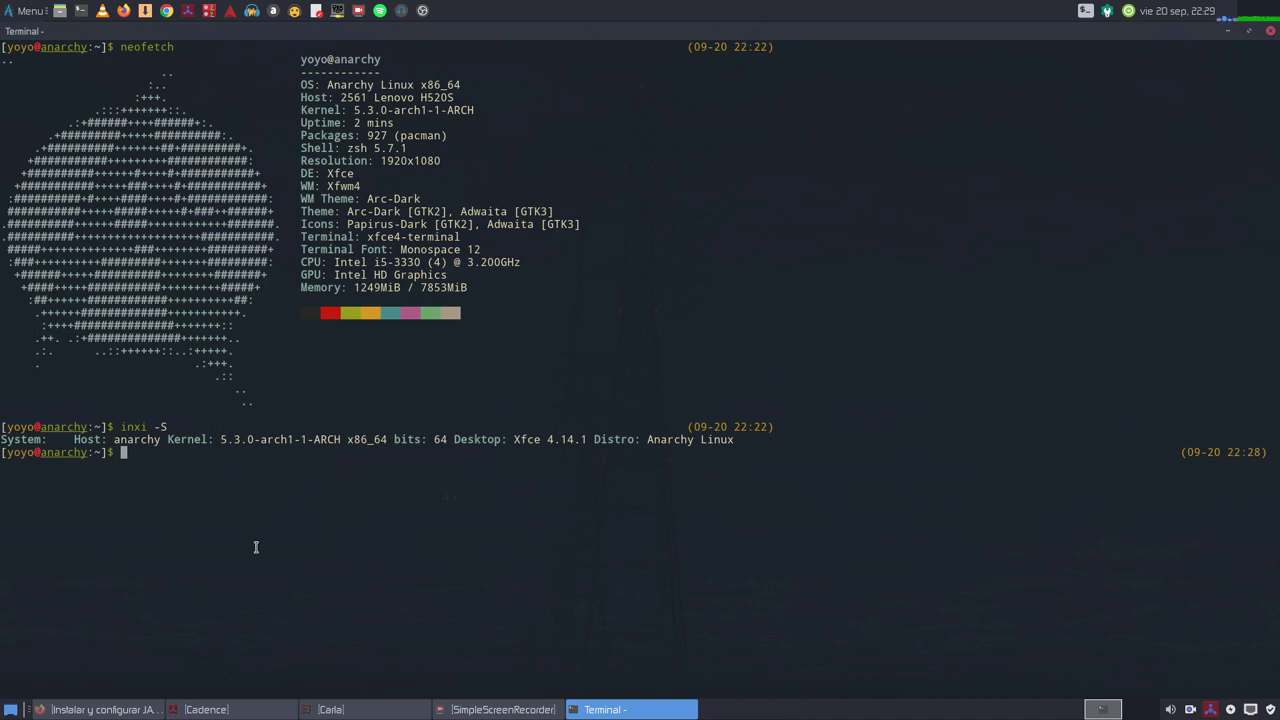
pyautogui.write('pacman')
pyautogui.write('-Qs pulseaudio')
pyautogui.press('Return')
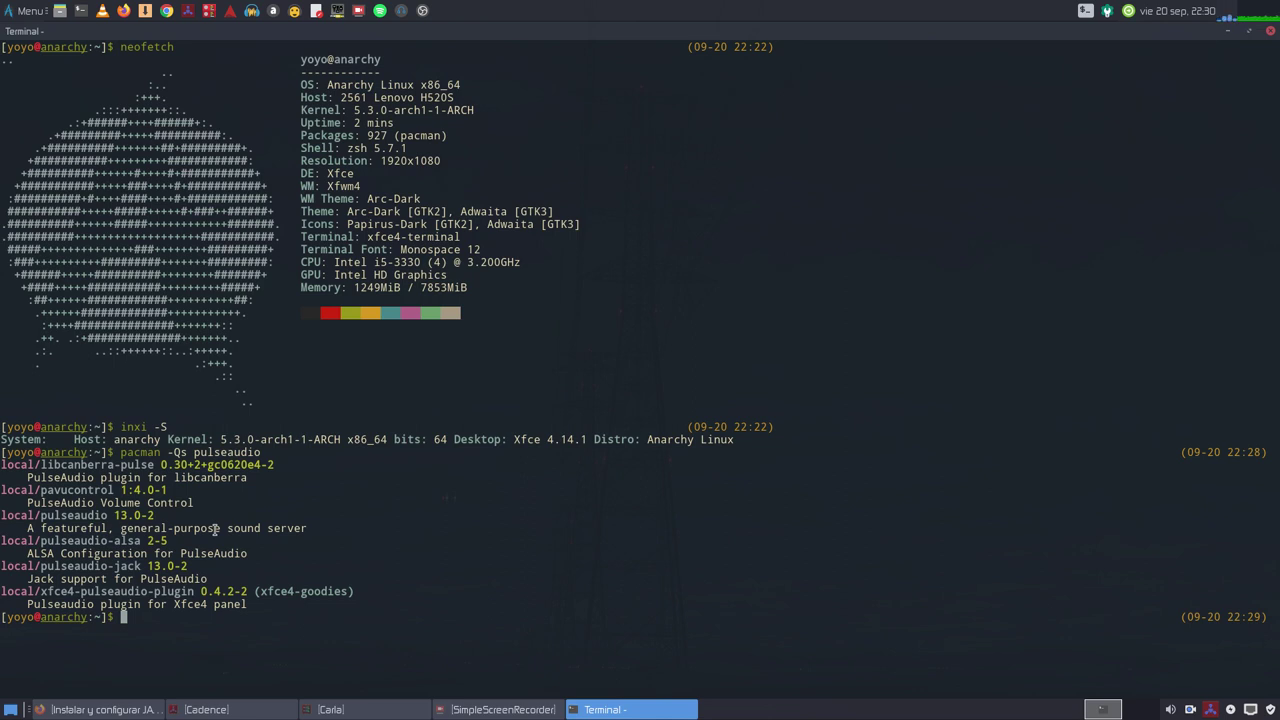
# Query the installed PulseAudio package's details with pacman -Qi pulseaudio
pyautogui.press('Up')
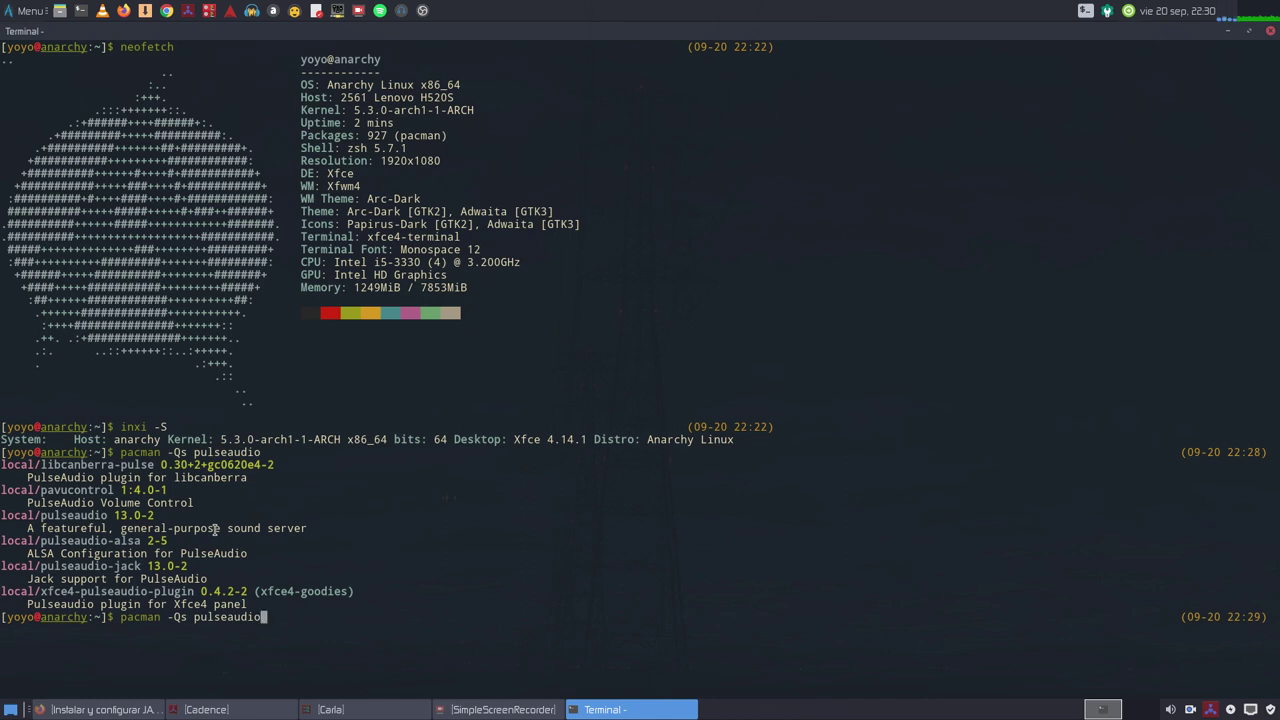
pyautogui.press('Left')
pyautogui.press('Left')
pyautogui.press('Left')
pyautogui.press('Left')
pyautogui.press('Left')
pyautogui.press('Left')
pyautogui.press('Left')
pyautogui.press('Left')
pyautogui.press('Left')
pyautogui.press('Left')
pyautogui.press('Left')
pyautogui.press('BackSpace')
pyautogui.write('i')
pyautogui.press('Right')
pyautogui.press('Right')
pyautogui.press('Right')
pyautogui.press('Right')
pyautogui.press('Right')
pyautogui.press('Right')
pyautogui.press('Right')
pyautogui.press('Right')
pyautogui.press('Return')
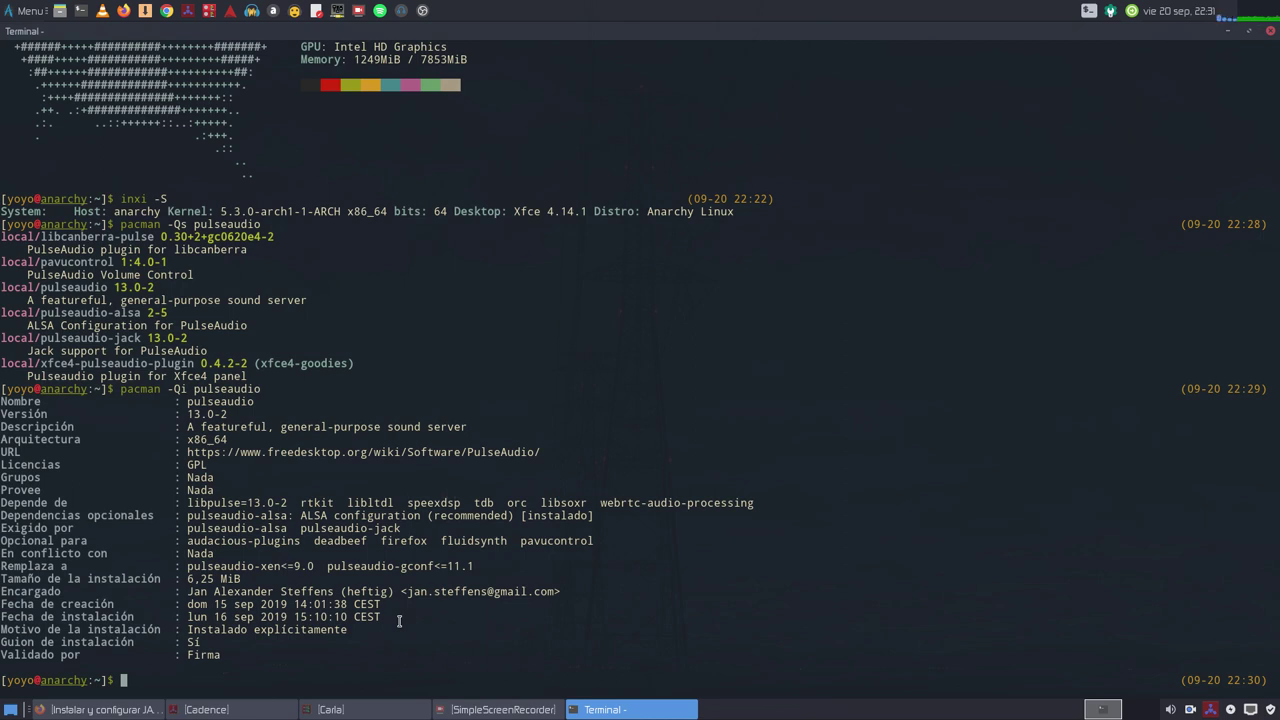
# Query the package details with pacman -Qi pulseaudio-jack and review them alongside the earlier PulseAudio output
pyautogui.press('Up')
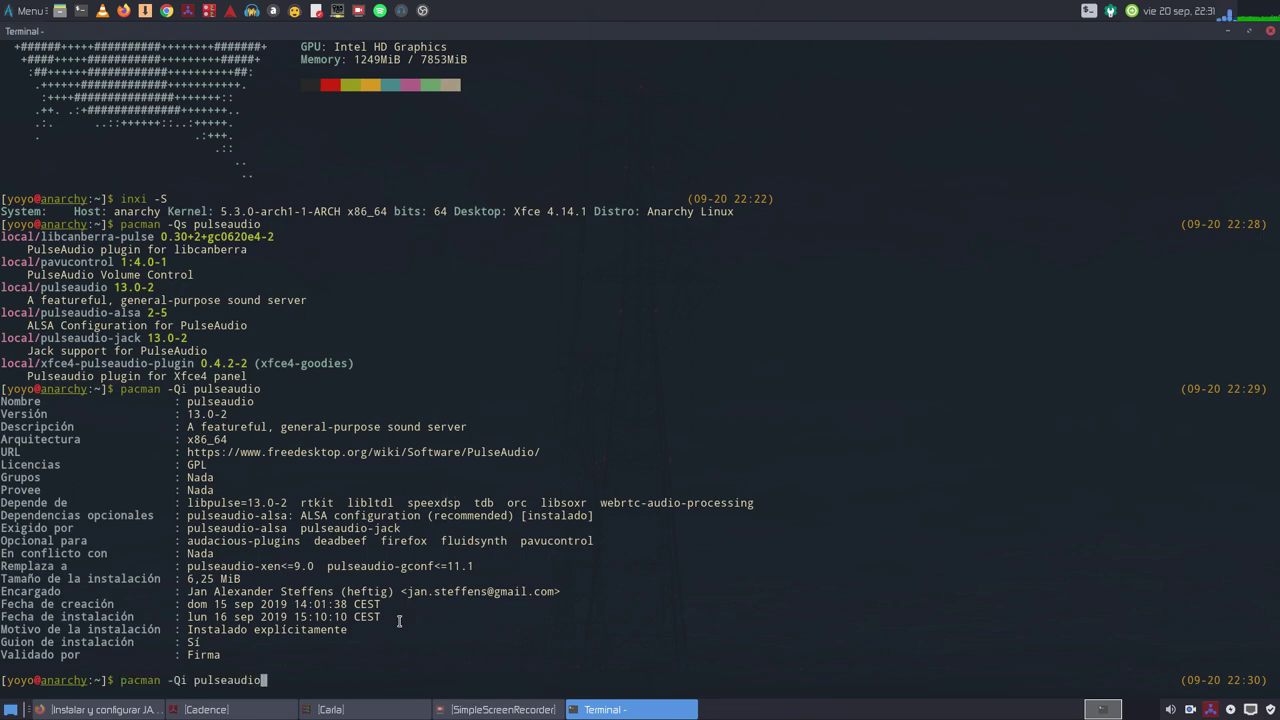
pyautogui.press('Left')
pyautogui.press('Left')
pyautogui.press('Right')
pyautogui.press('Right')
pyautogui.write('-jack')
pyautogui.press('Return')
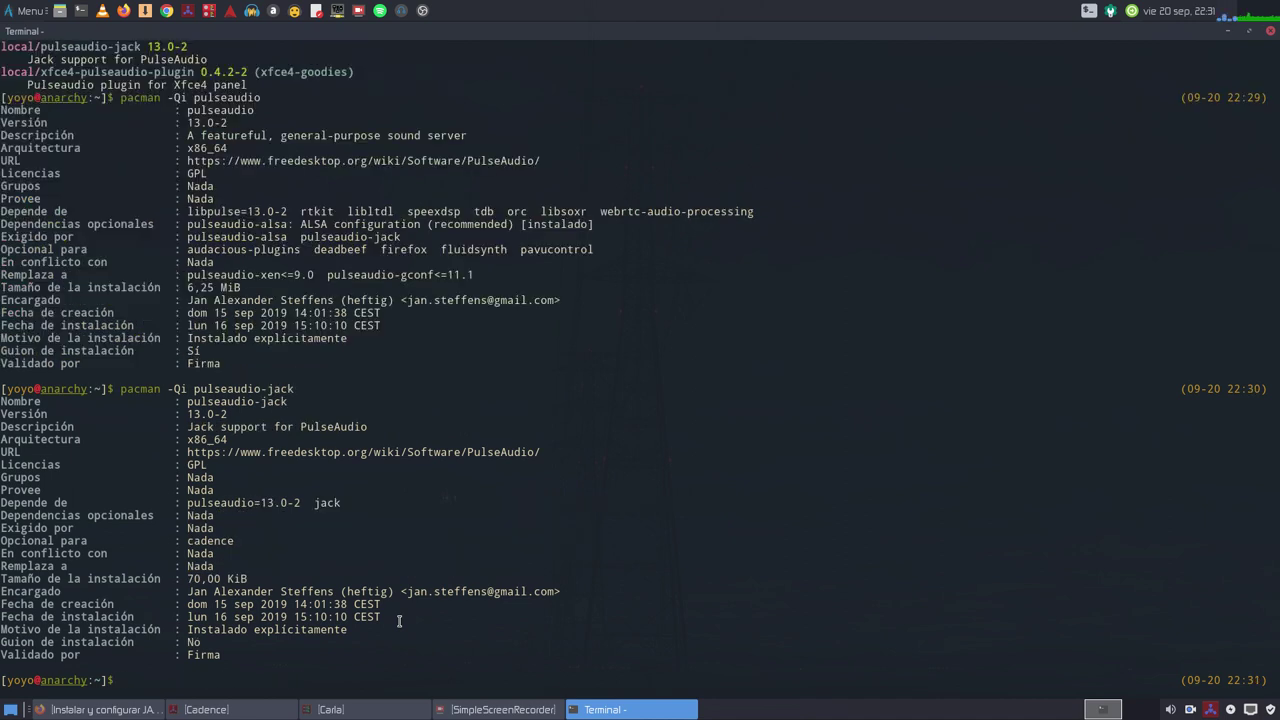
pyautogui.moveTo(318, 388); pyautogui.dragTo(194, 388)
pyautogui.click(211, 416)
pyautogui.moveTo(189, 592); pyautogui.dragTo(357, 596)
pyautogui.click(561, 629)
pyautogui.scroll(8, 489, 555)
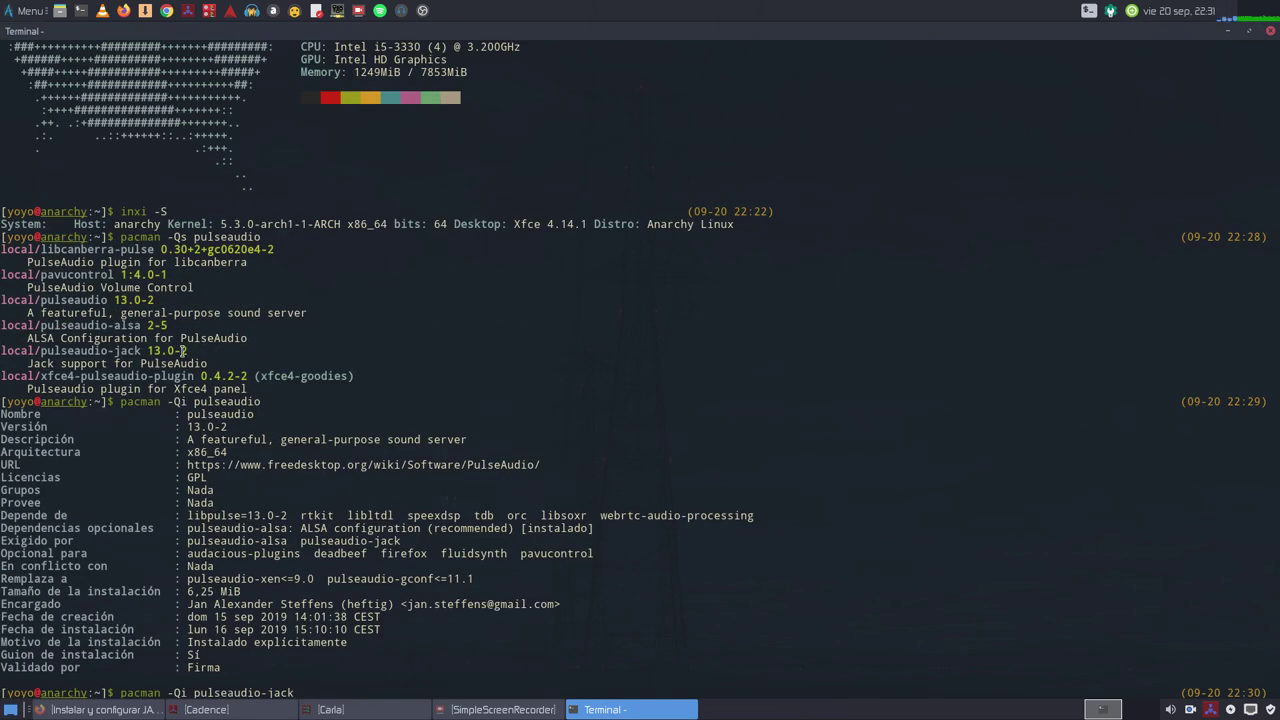
# Search the installed packages for JACK with pacman -Qs jack2 and review it against the earlier package listings
pyautogui.click(1228, 32)
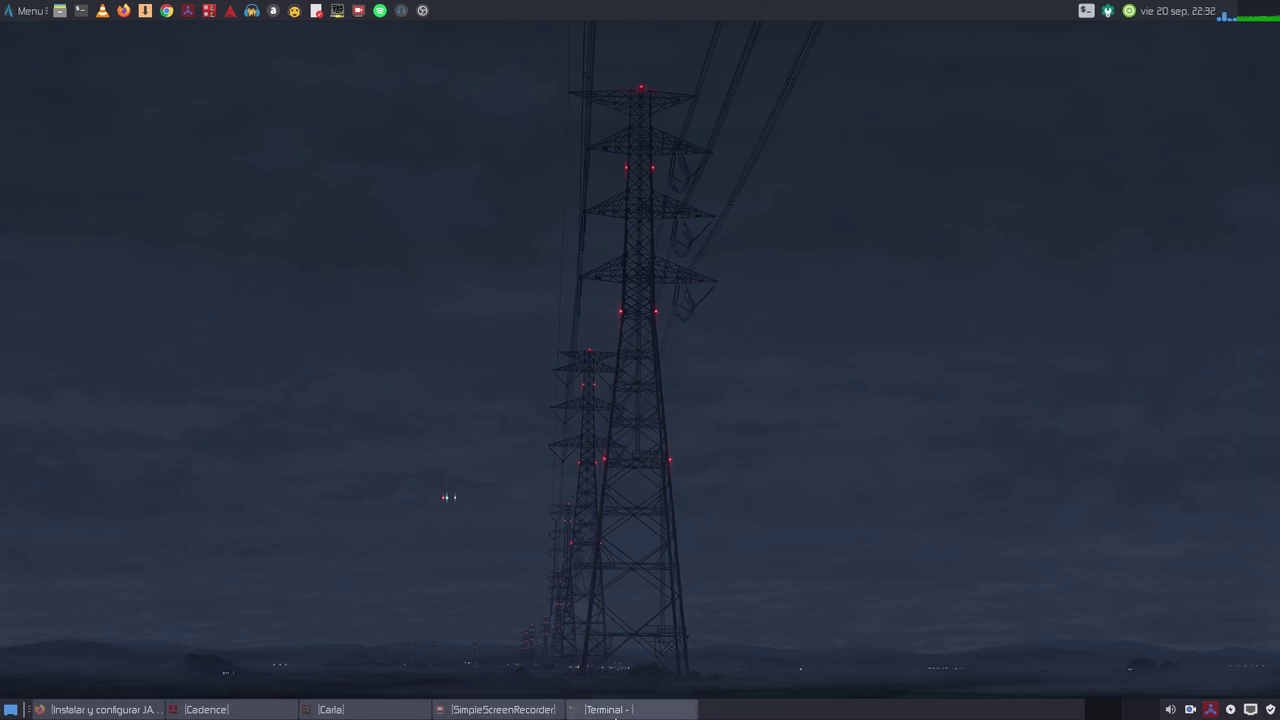
pyautogui.click(620, 710)
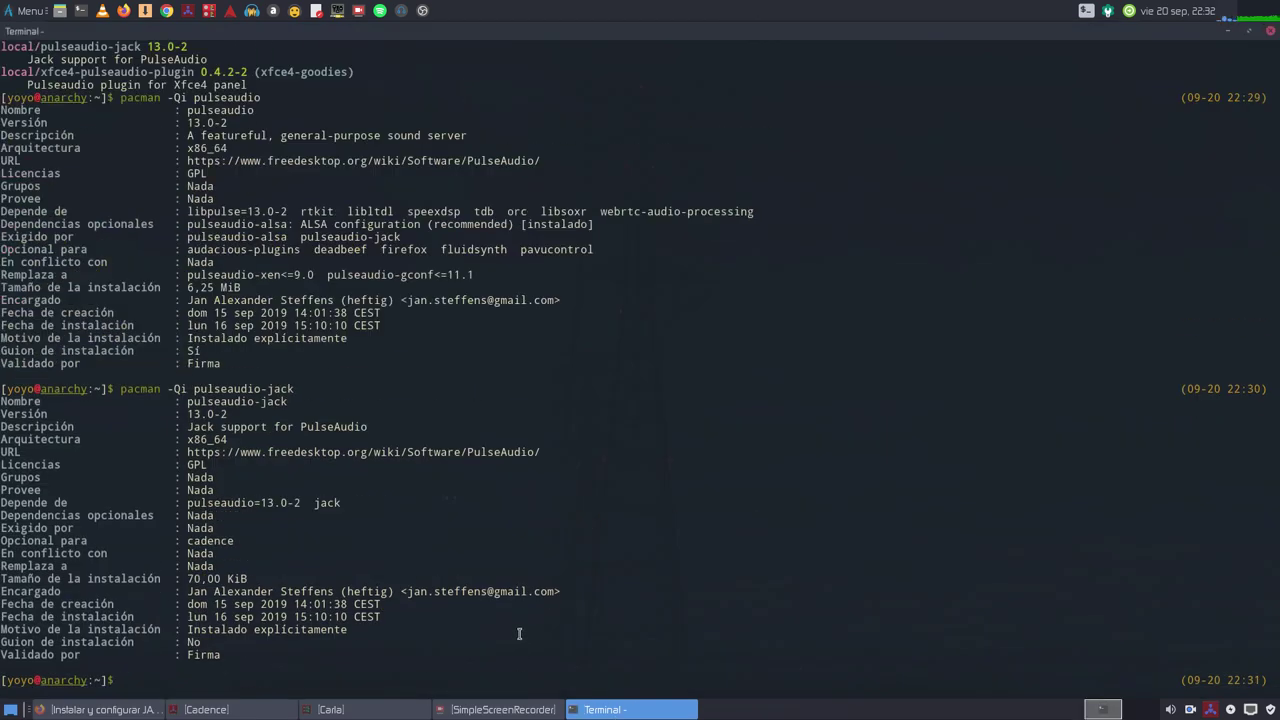
pyautogui.write('pacman -Q')
pyautogui.write('s p')
pyautogui.press('BackSpace')
pyautogui.write('jack2')
pyautogui.press('Return')
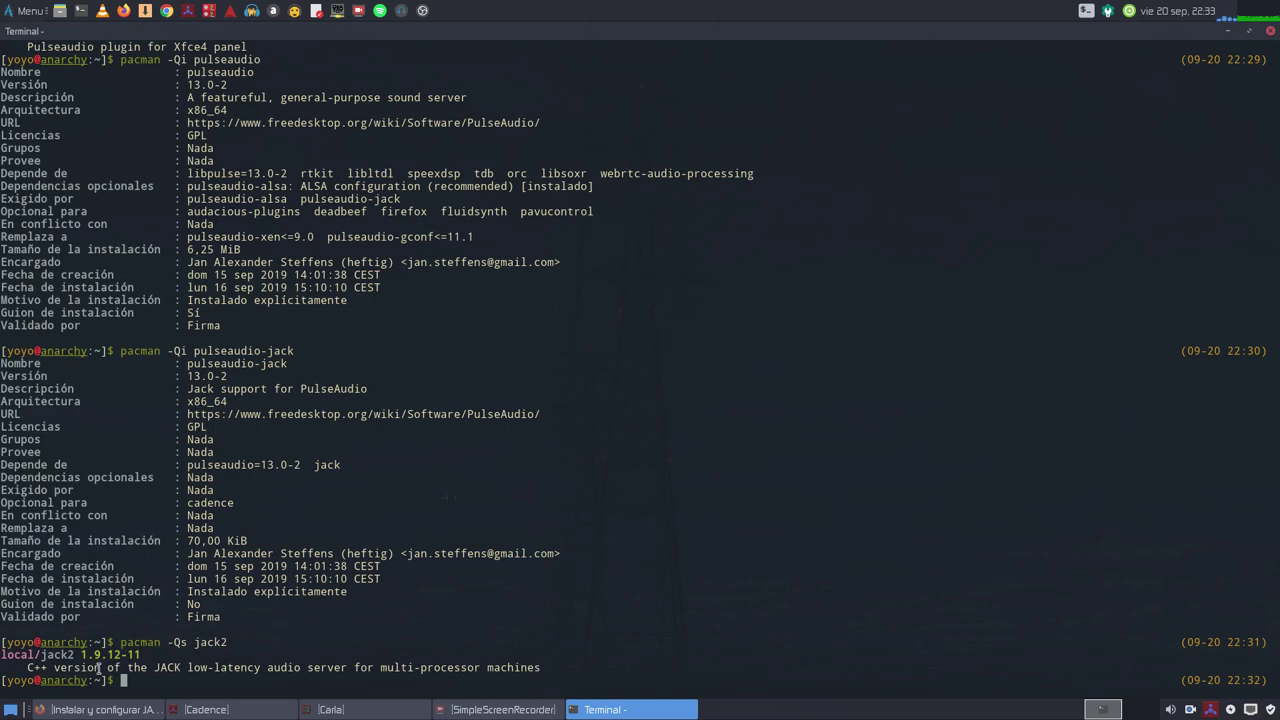
pyautogui.scroll(6, 195, 580)
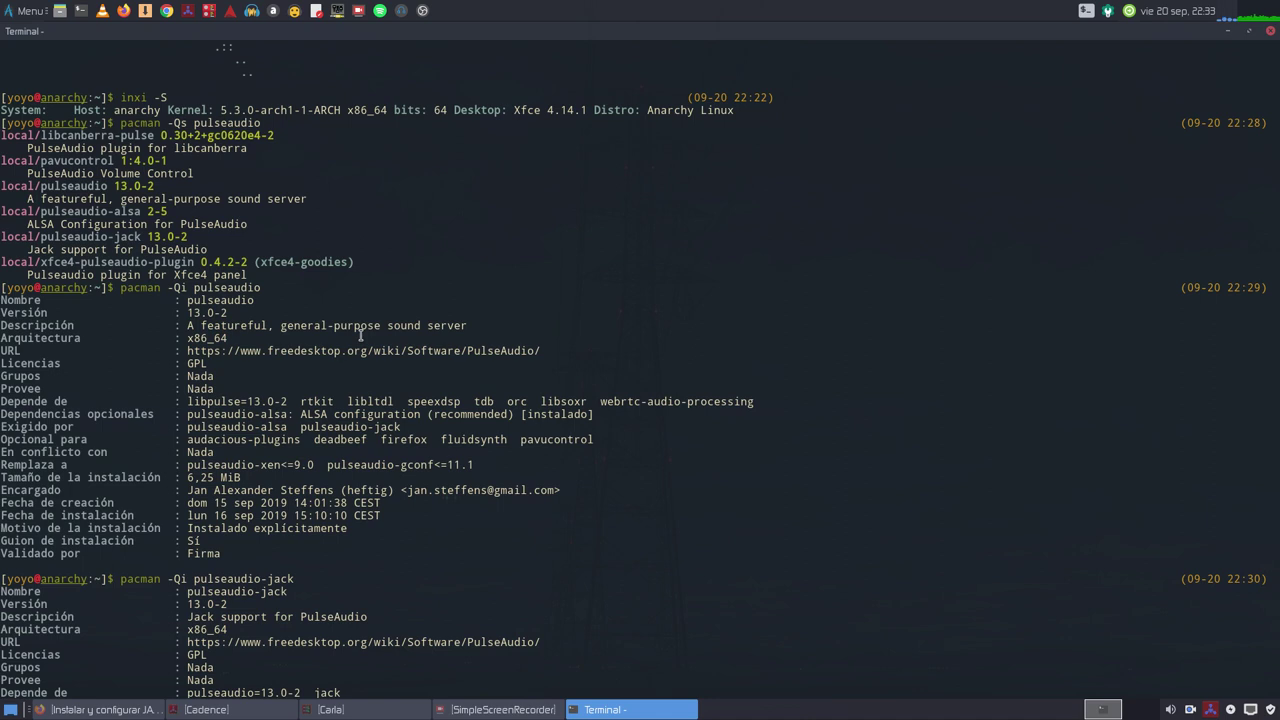
# Put the terminal away and check the JACK status in the Cadence window, leaving the desktop clear
pyautogui.click(1228, 32)
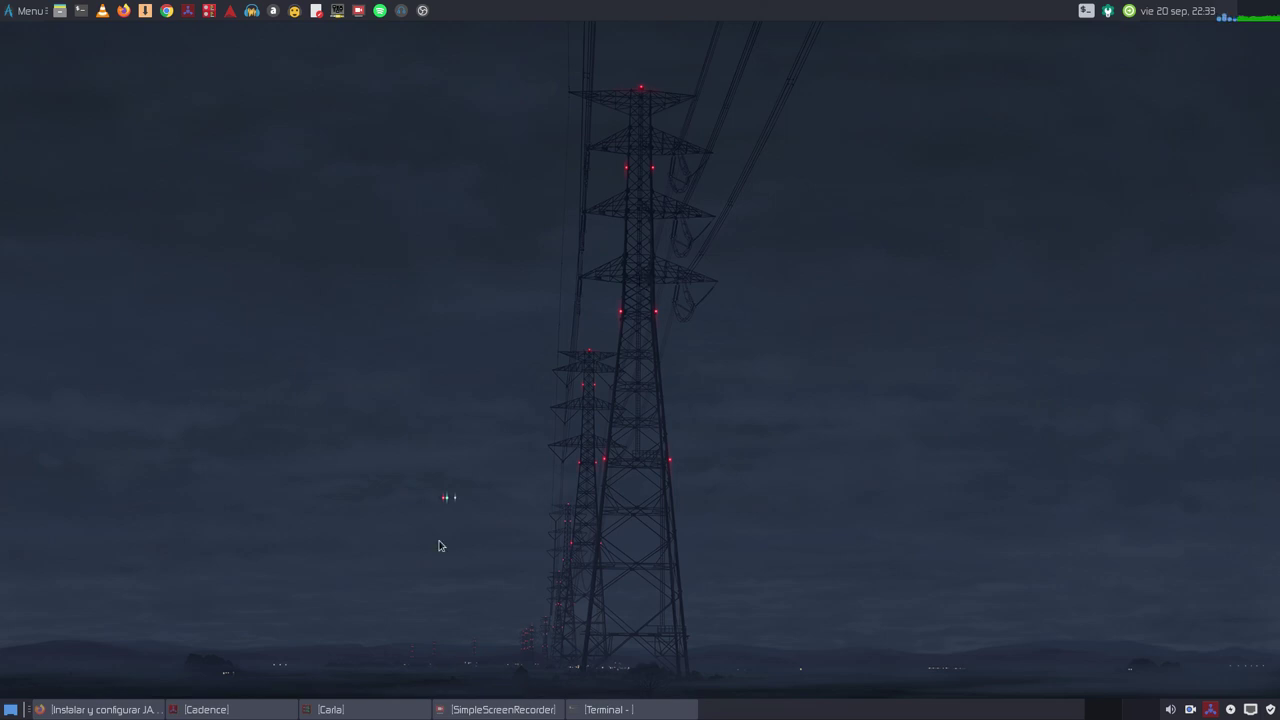
pyautogui.click(236, 709)
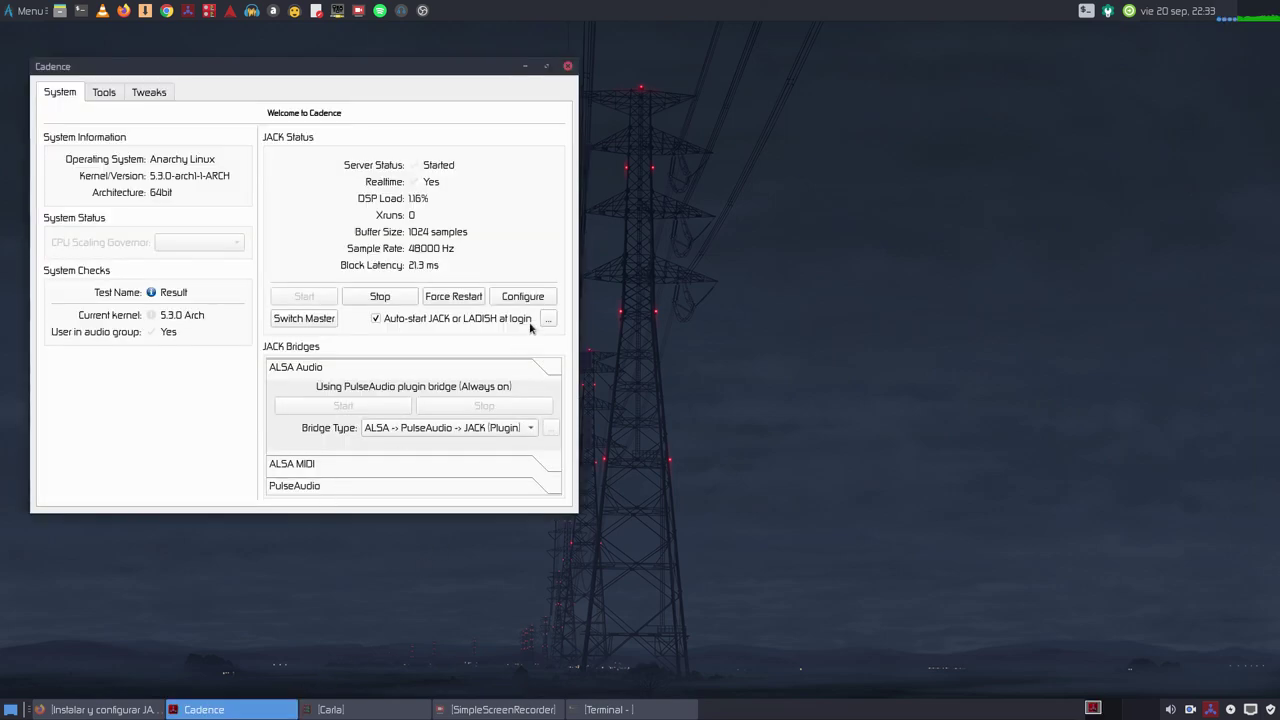
pyautogui.click(523, 66)
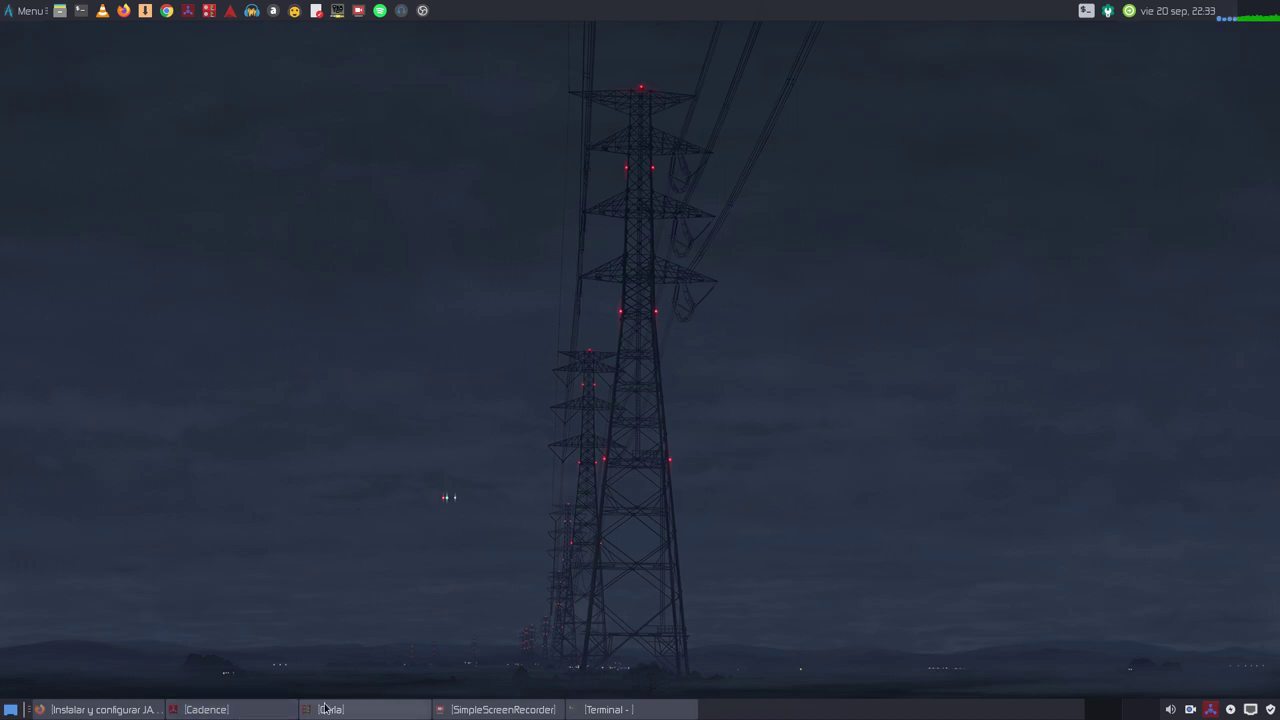
# Open the audio mixer from the volume control and move its window away from the screen corner
pyautogui.click(1170, 709)
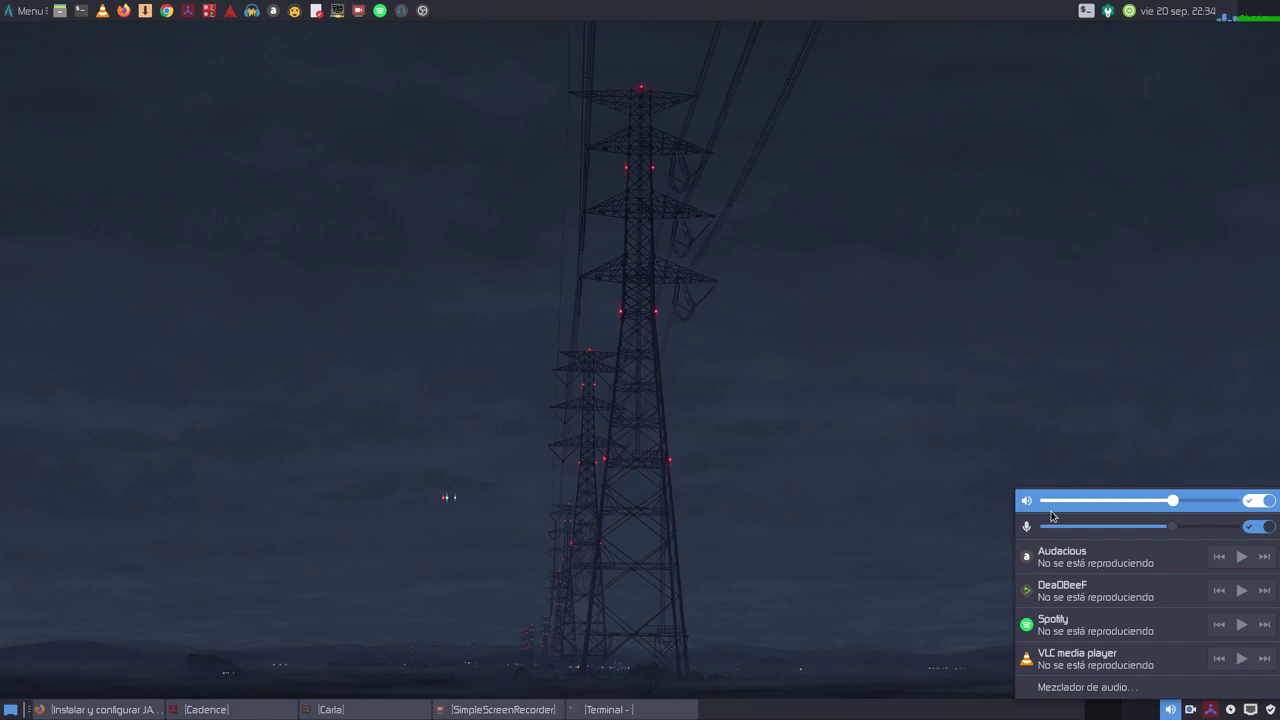
pyautogui.click(1050, 687)
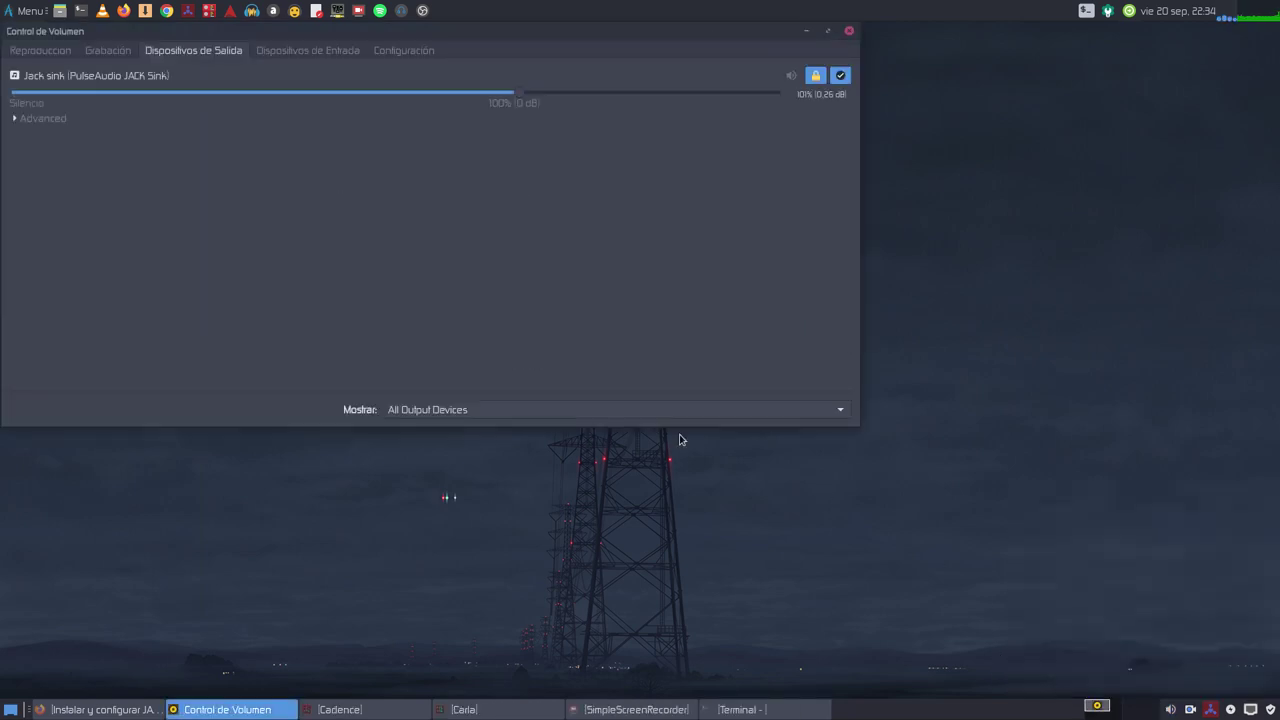
pyautogui.moveTo(396, 28); pyautogui.dragTo(549, 91)
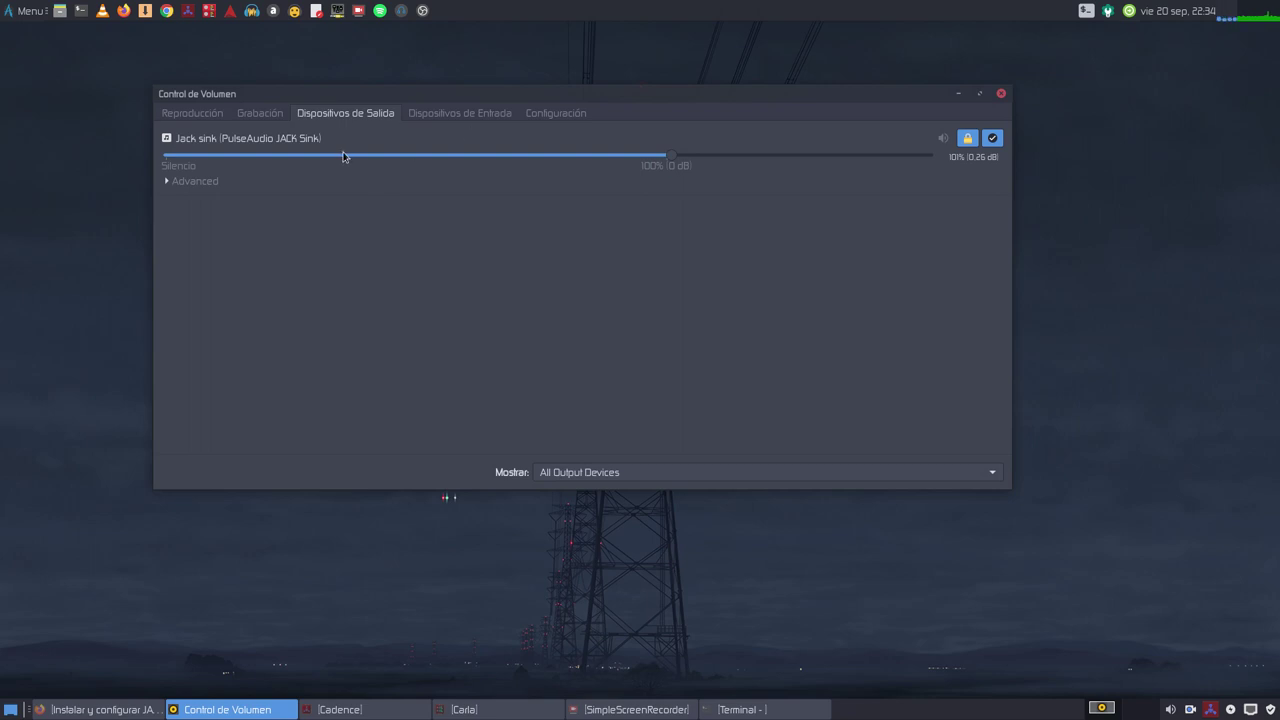
# Compare the JACK source among the input devices with the JACK sink among the output devices, and close the mixer
pyautogui.click(427, 115)
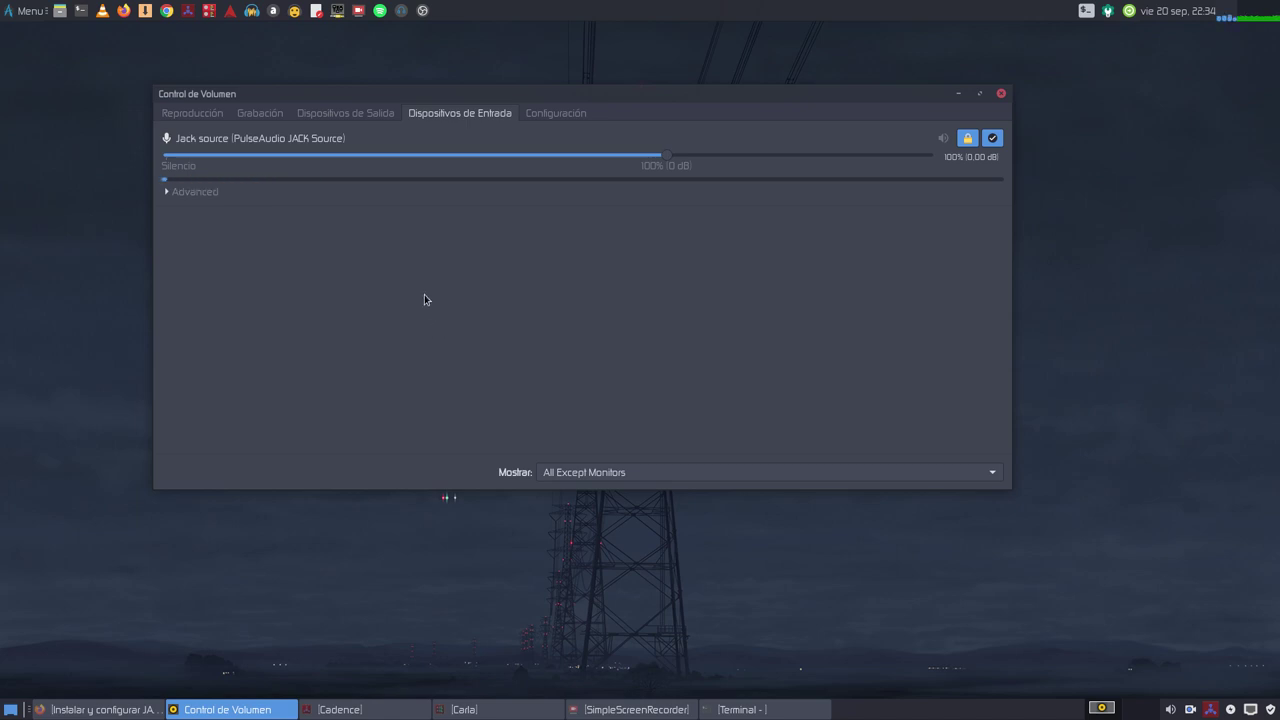
pyautogui.click(362, 114)
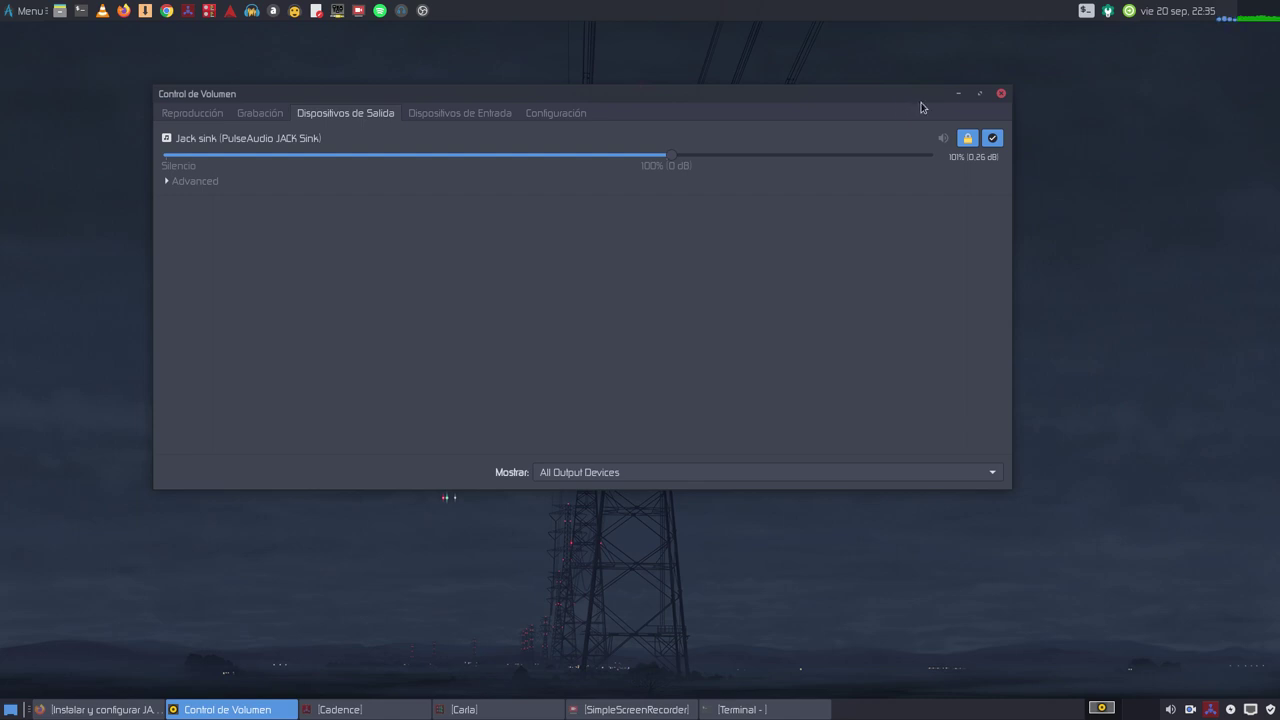
pyautogui.click(425, 115)
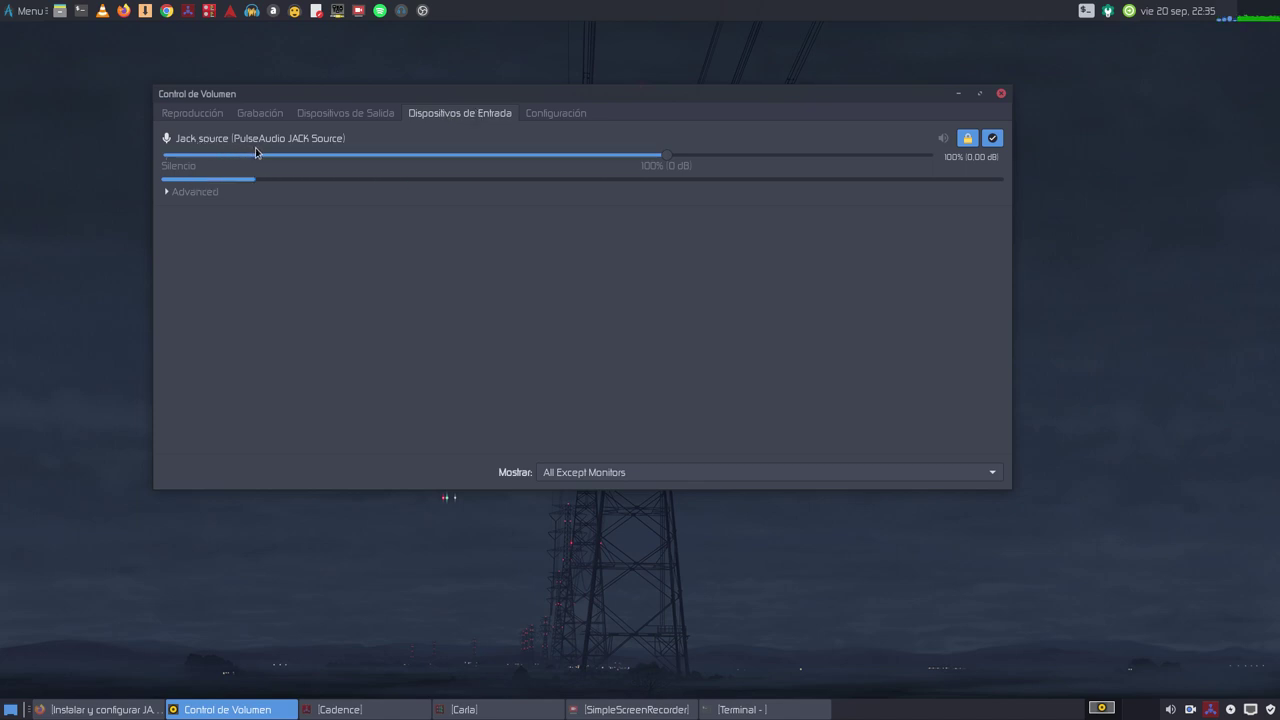
pyautogui.click(366, 115)
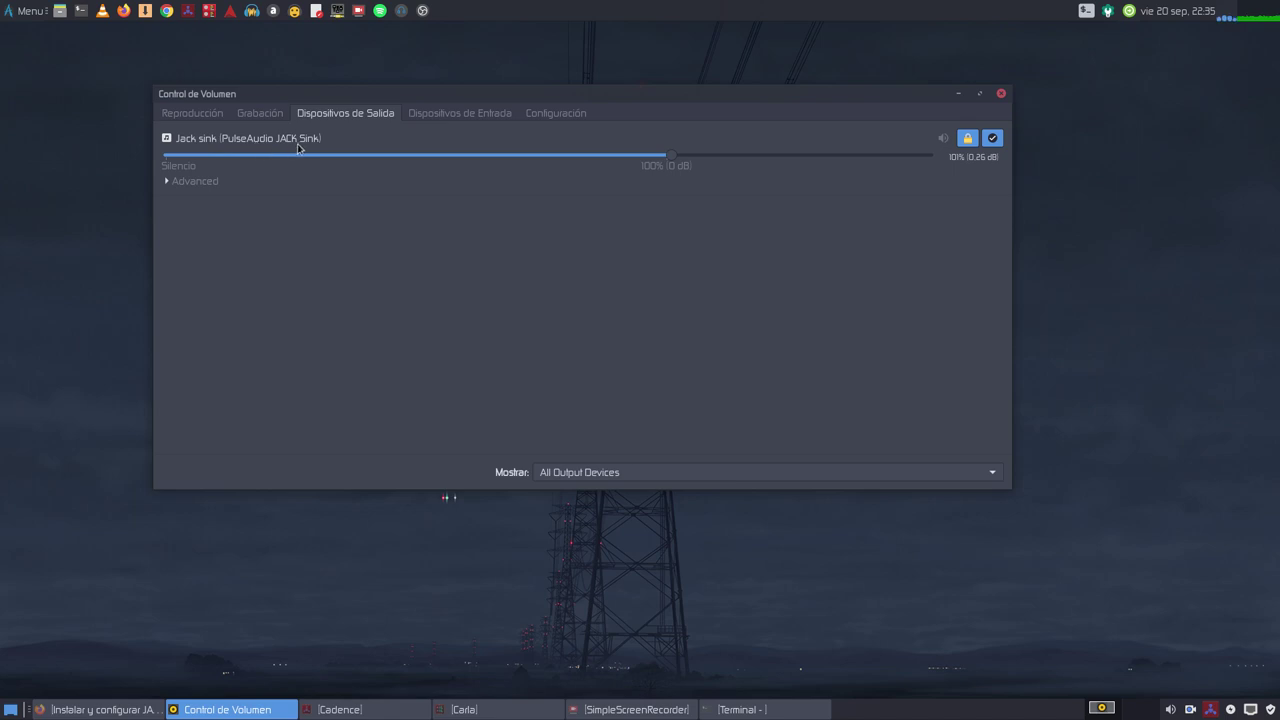
pyautogui.click(422, 115)
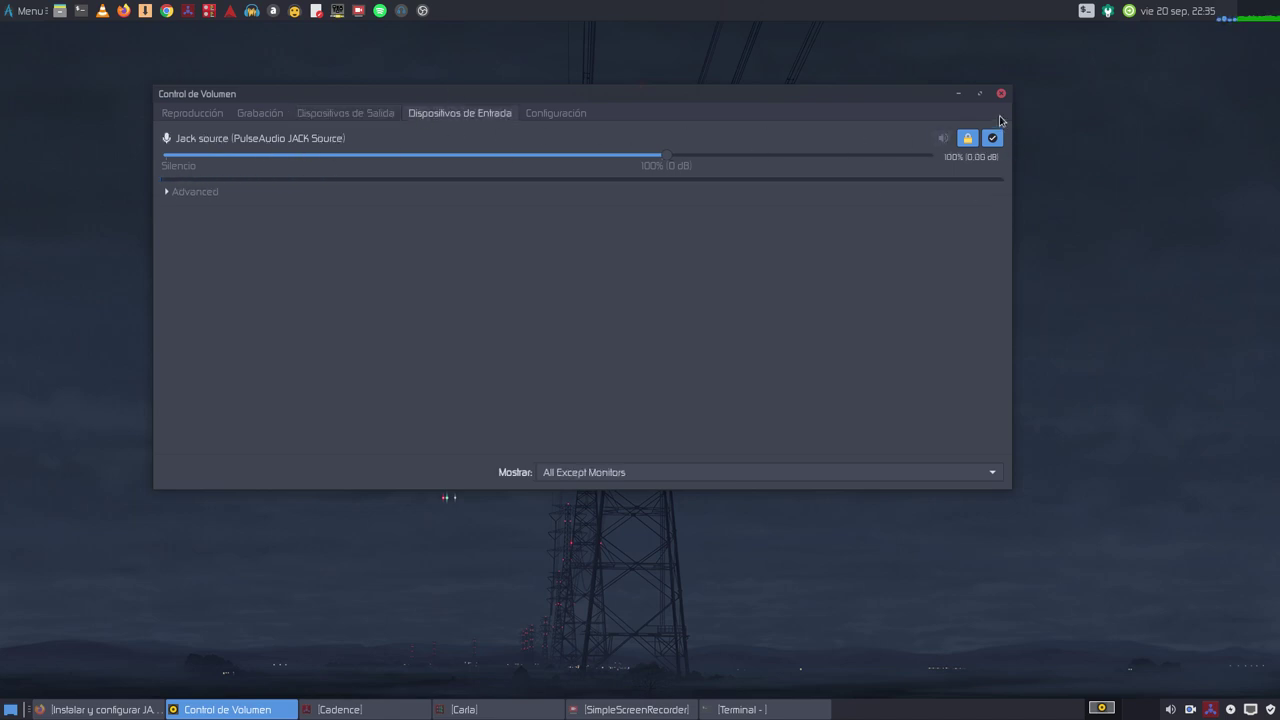
pyautogui.click(1002, 95)
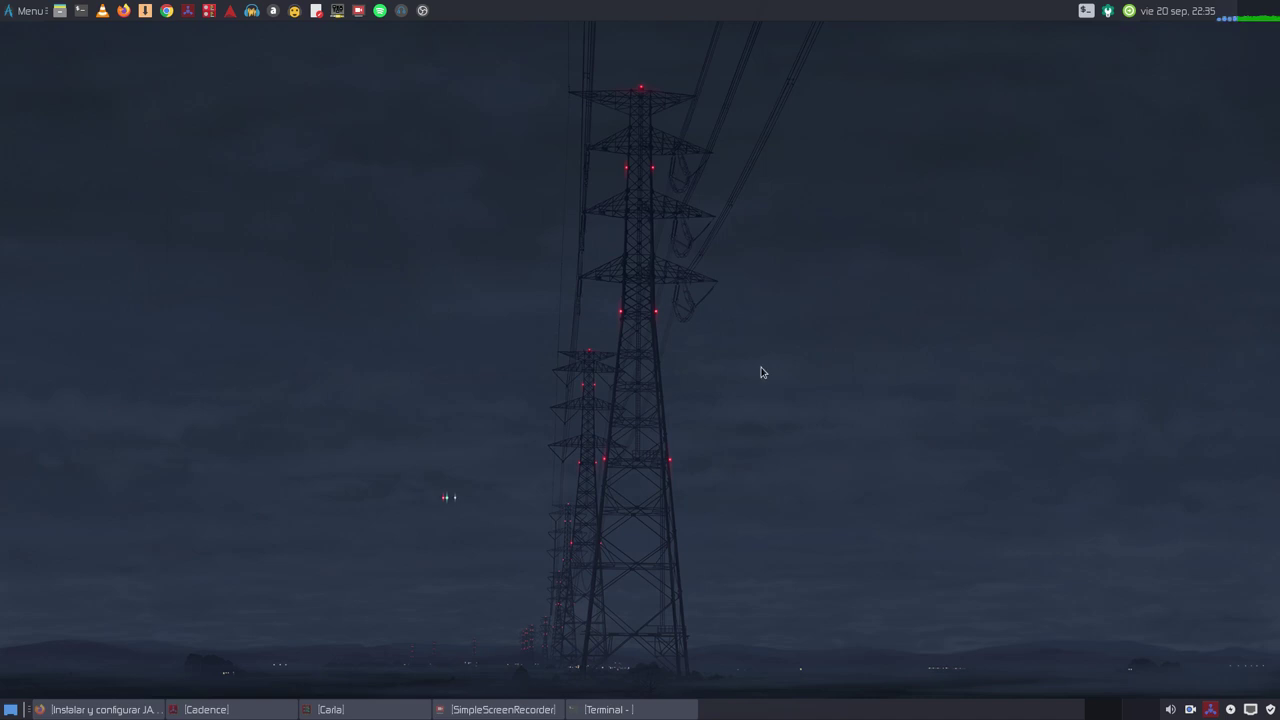
# Examine the audio connections in Carla's patchbay and the SimpleScreenRecorder status, and minimize both windows
pyautogui.click(377, 713)
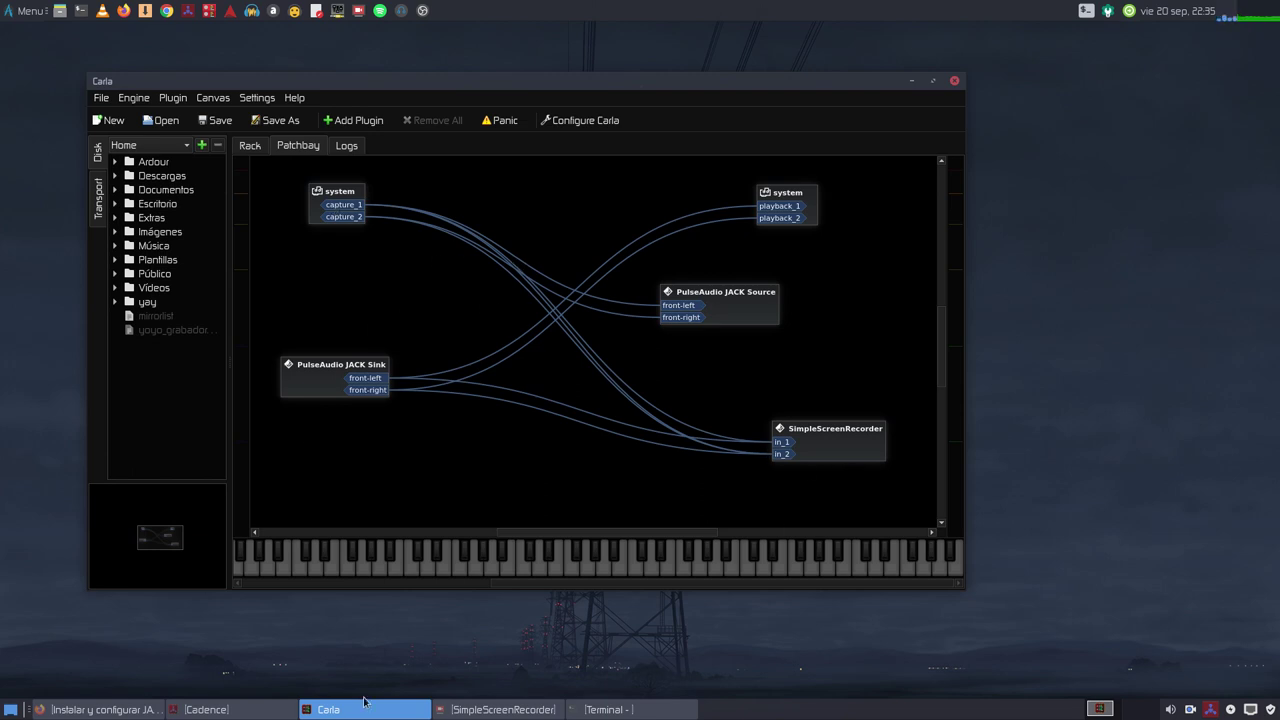
pyautogui.click(484, 712)
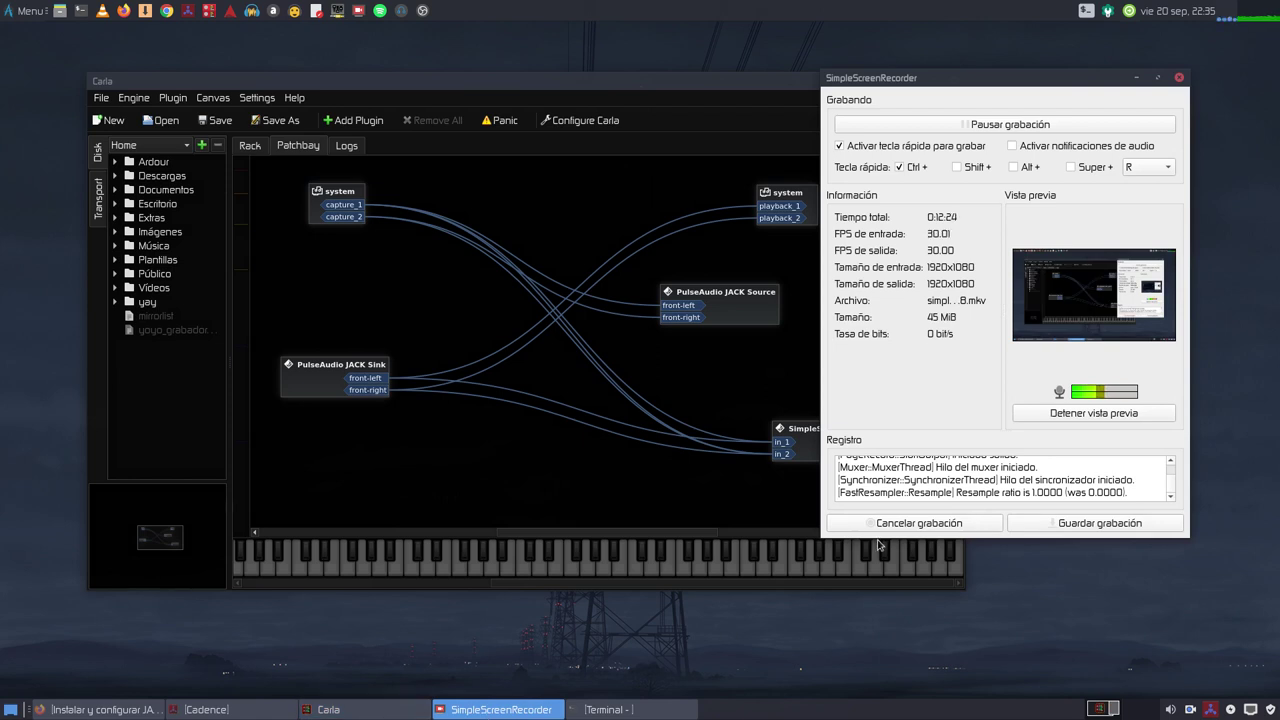
pyautogui.click(1137, 77)
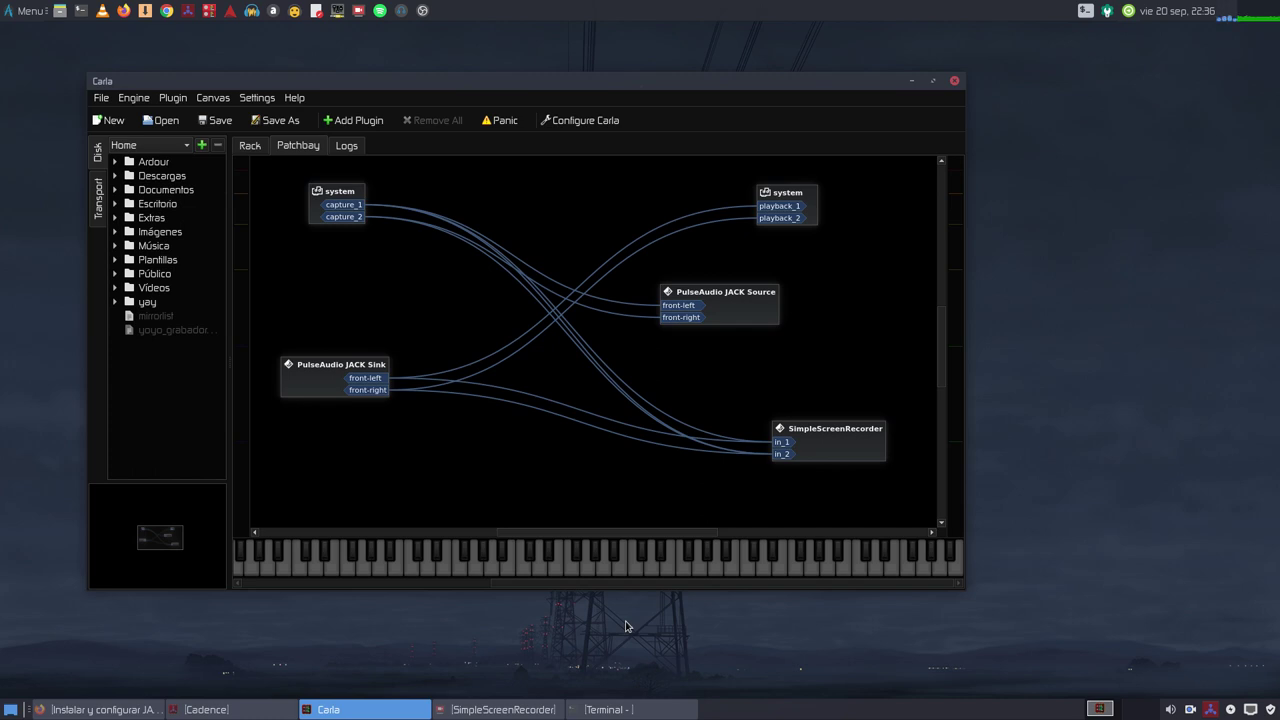
pyautogui.click(911, 81)
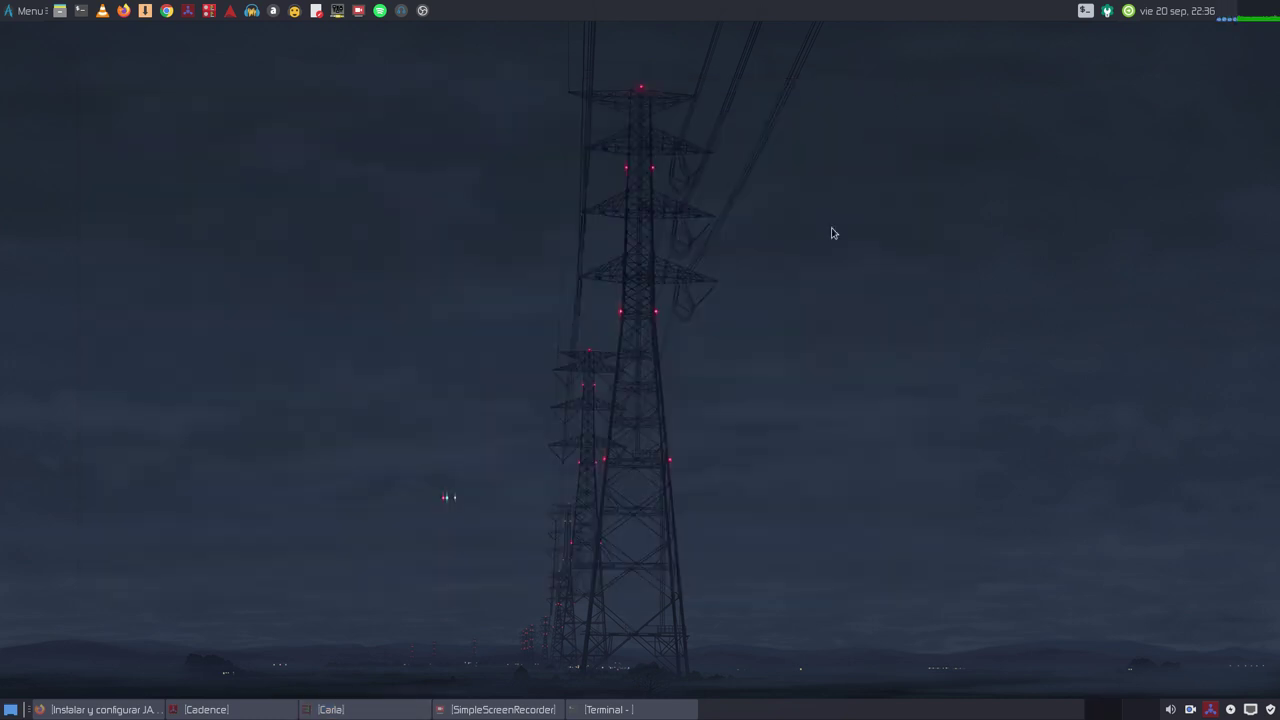
# Bring up Cadence, switch to the article in Firefox and find its section "Configurar JACK en Cadence"
pyautogui.click(224, 714)
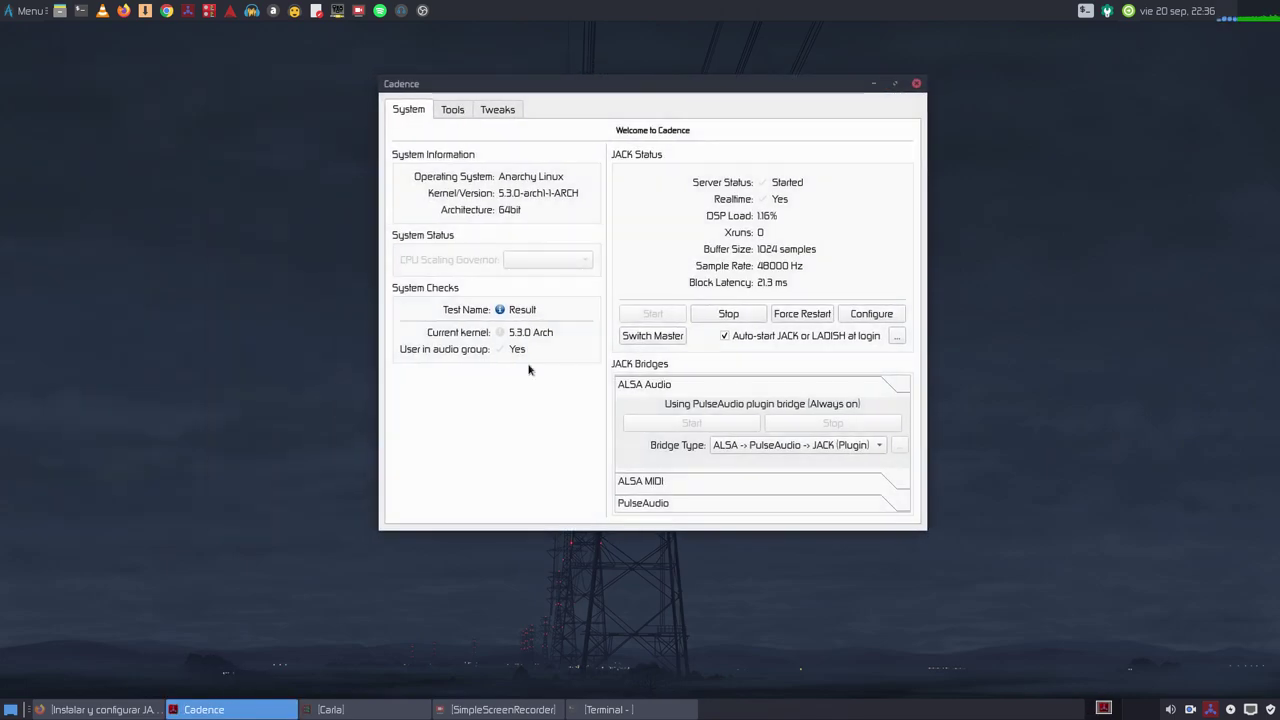
pyautogui.click(100, 709)
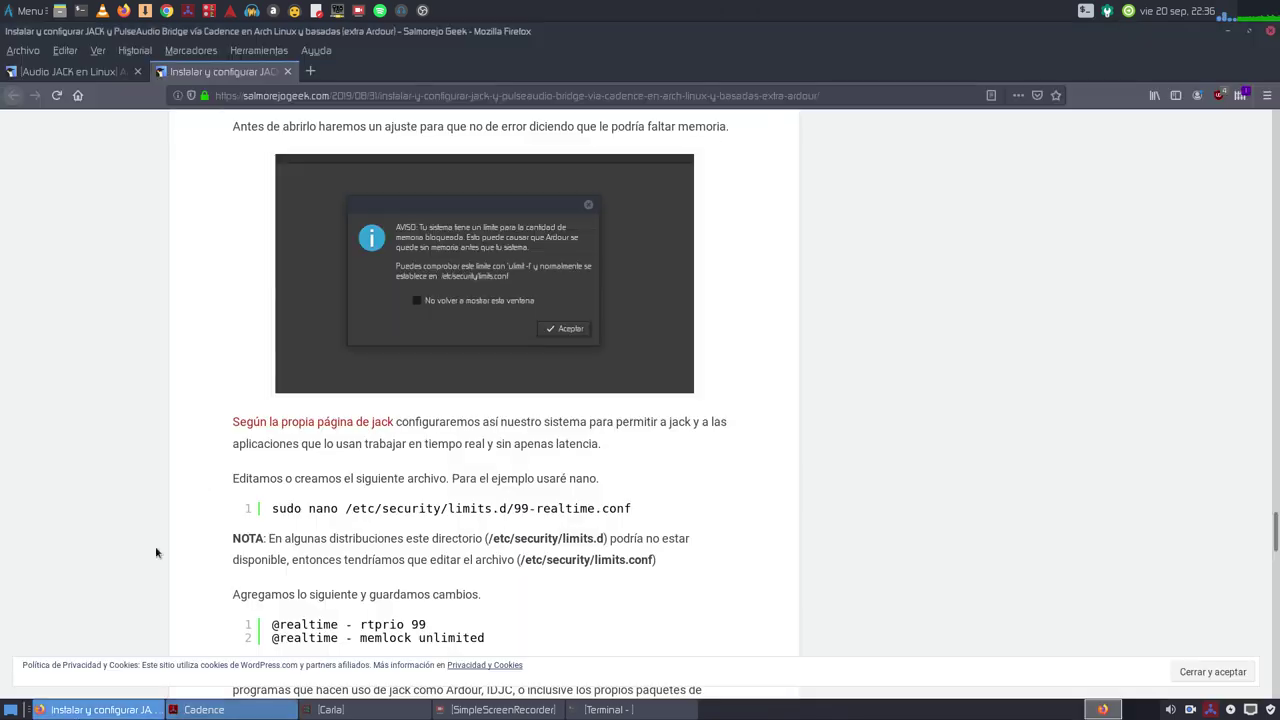
pyautogui.scroll(10, 240, 395)
pyautogui.scroll(15, 240, 395)
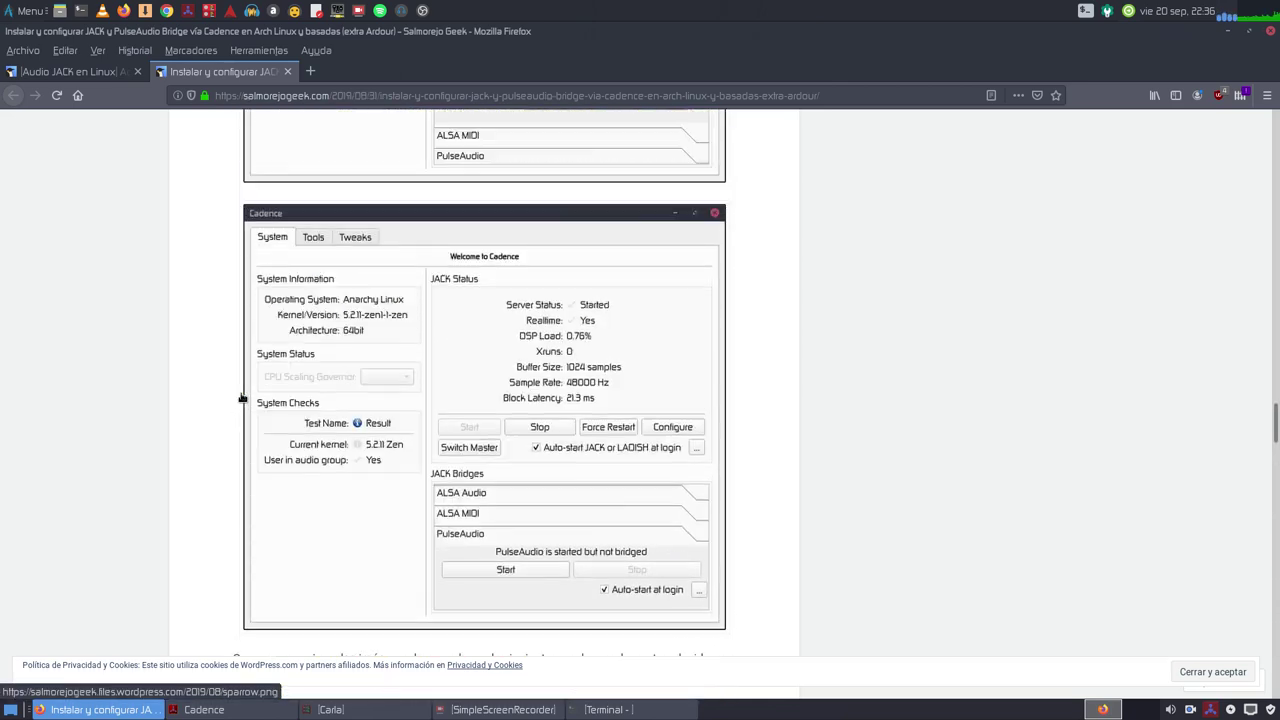
pyautogui.scroll(6, 241, 398)
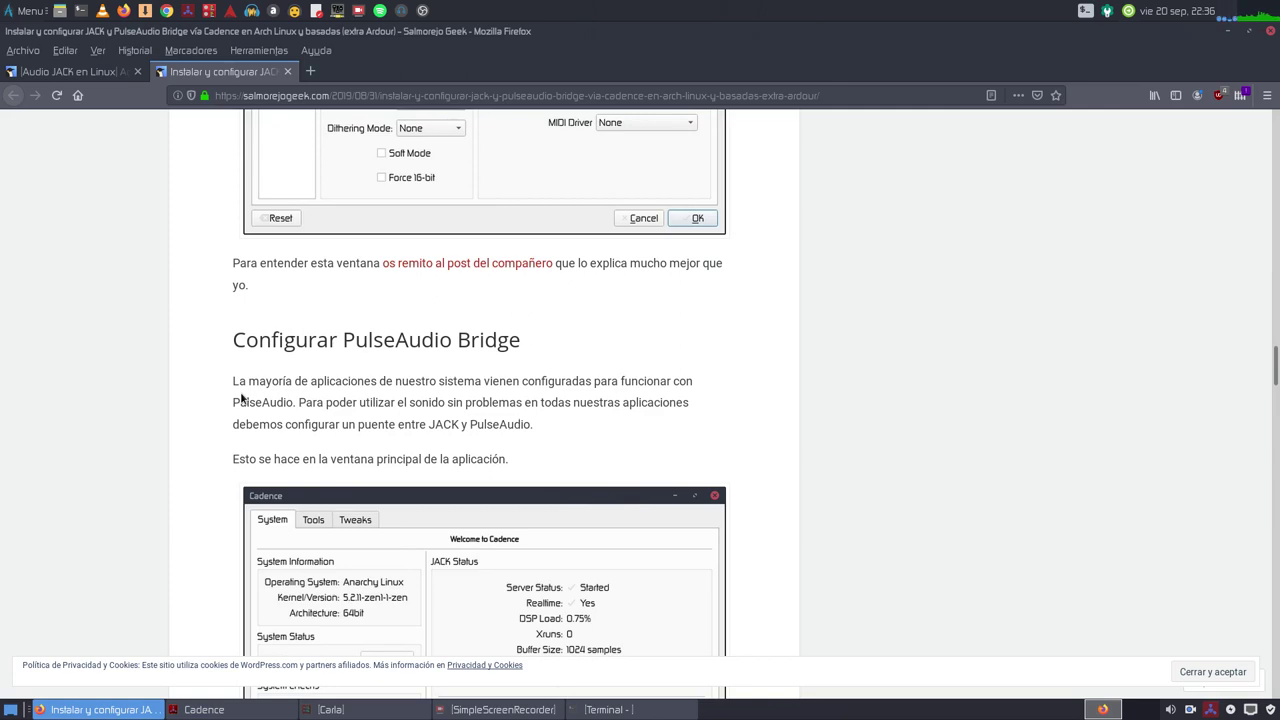
pyautogui.scroll(14, 241, 398)
pyautogui.scroll(-4, 303, 330)
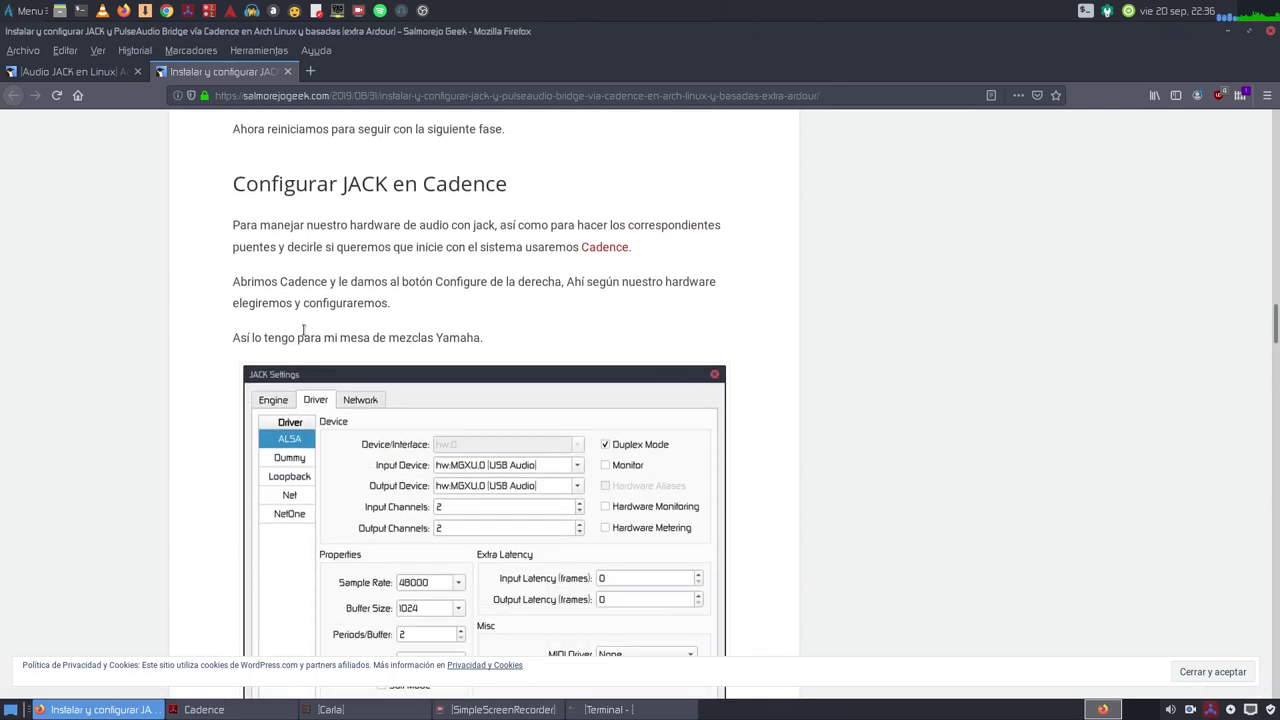
# Examine the article's JACK Settings screenshot and its PulseAudio Bridge section, and return to Cadence
pyautogui.scroll(-4, 378, 300)
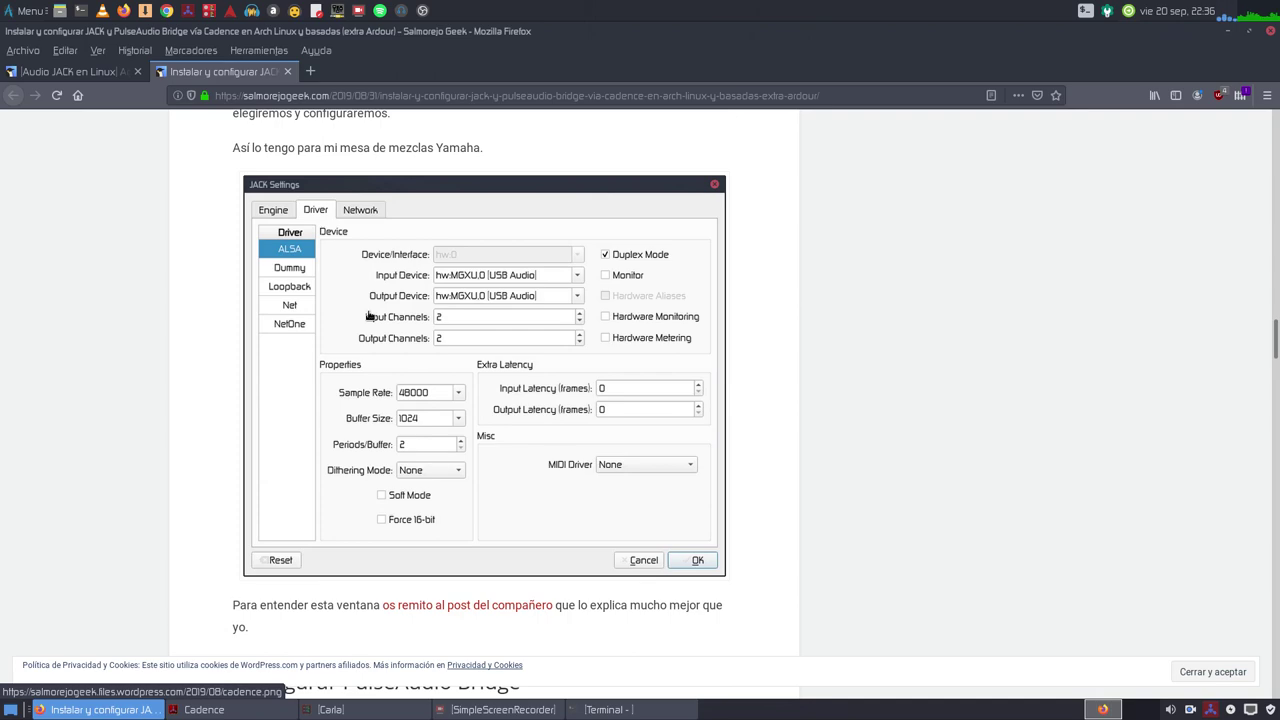
pyautogui.scroll(-7, 368, 316)
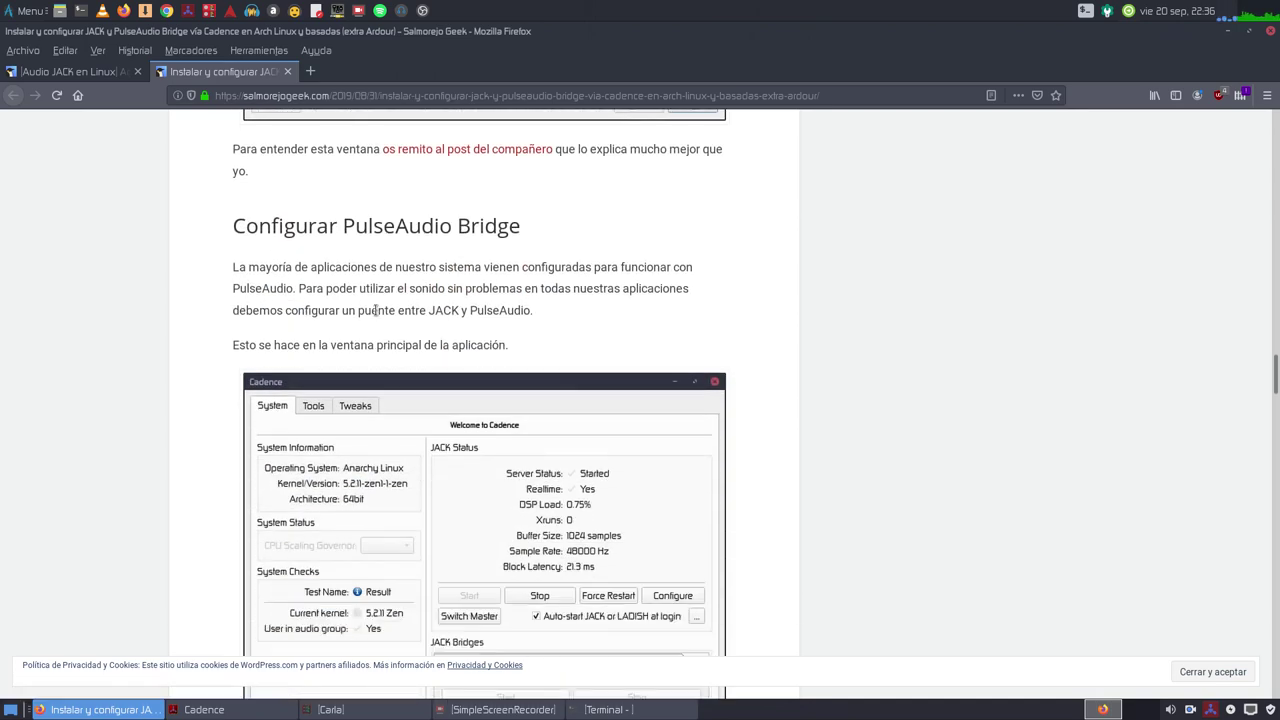
pyautogui.scroll(7, 375, 310)
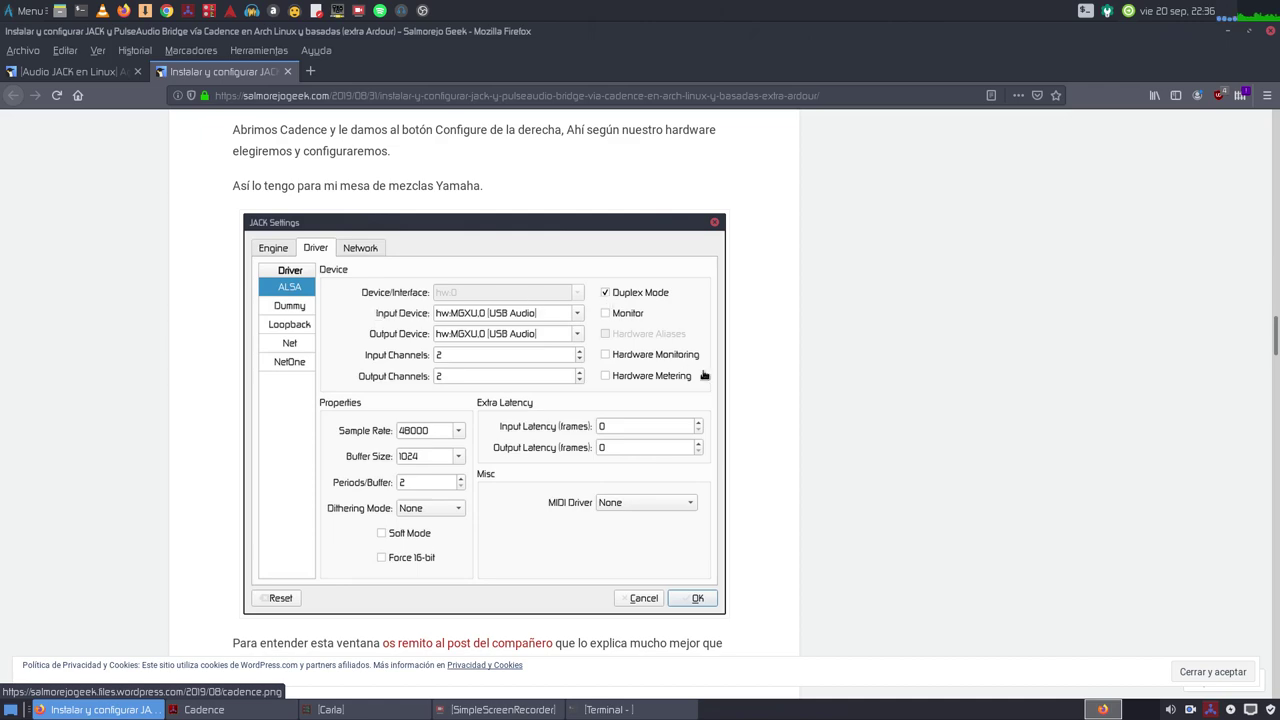
pyautogui.scroll(-1, 780, 368)
pyautogui.scroll(-13, 806, 367)
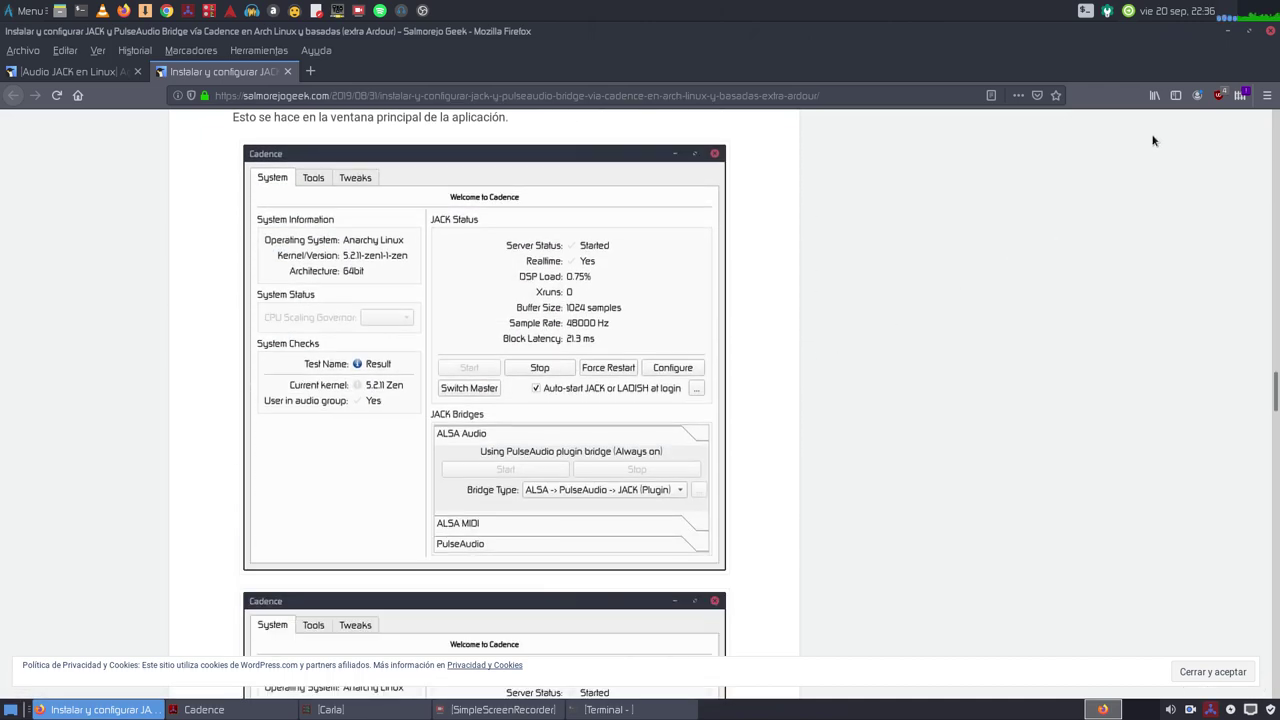
pyautogui.click(1228, 31)
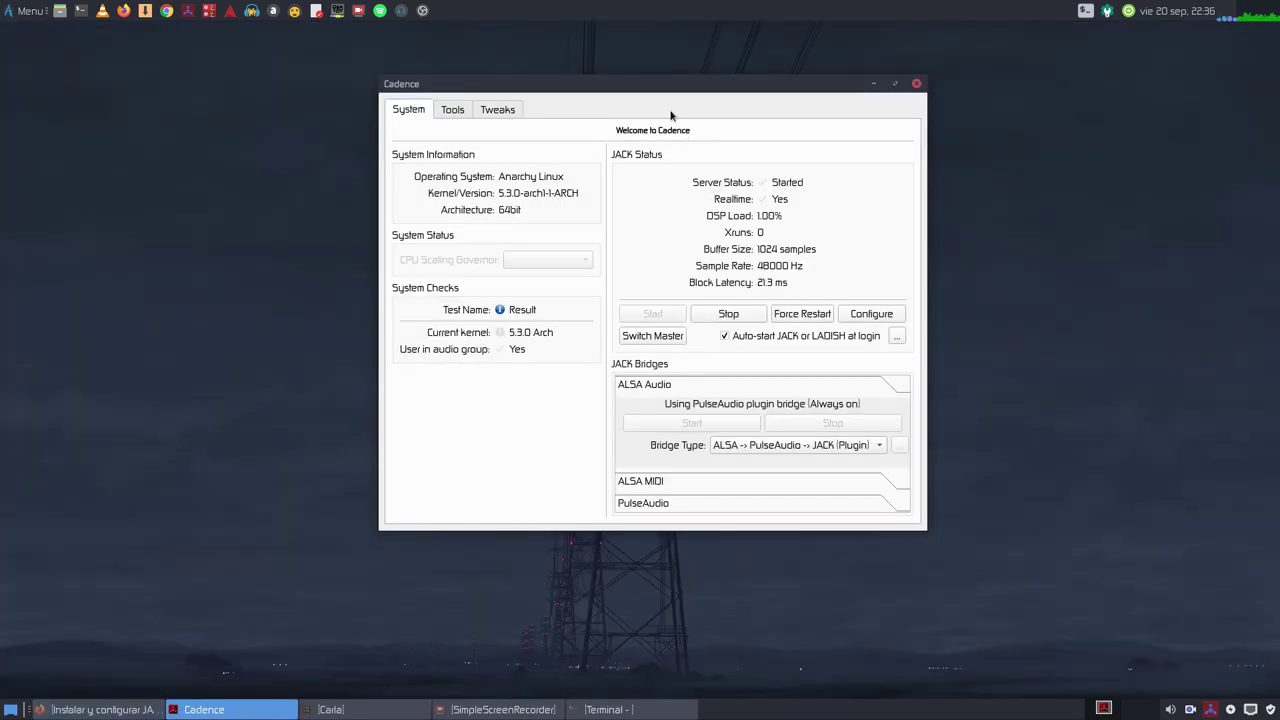
# Open Cadence's JACK settings beside the main window, review the ALSA driver options and accept them
pyautogui.moveTo(674, 92); pyautogui.dragTo(541, 98)
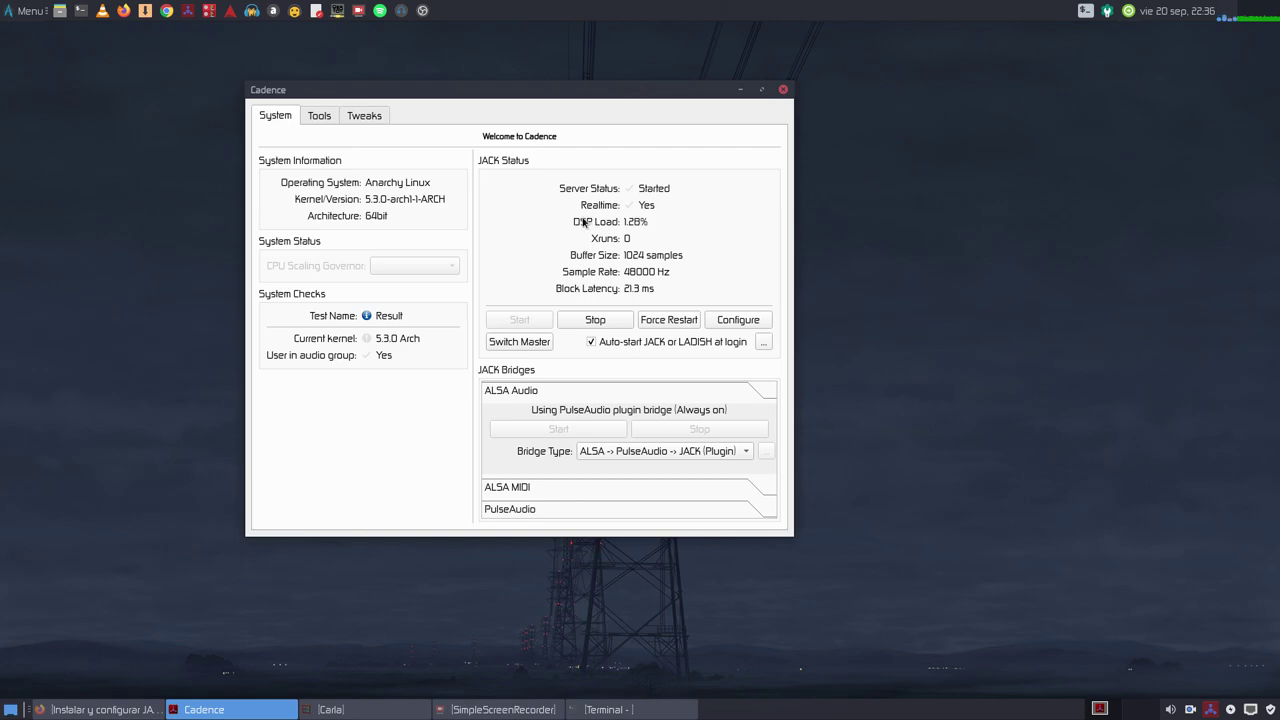
pyautogui.click(739, 321)
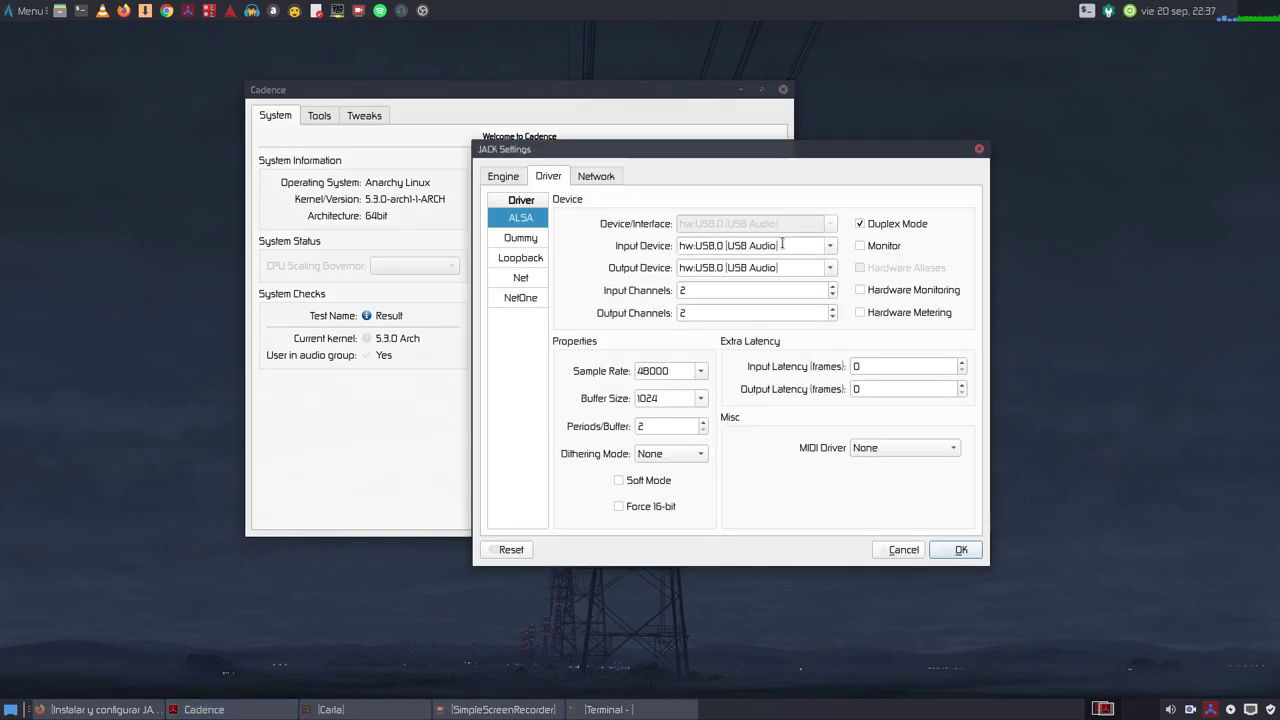
pyautogui.moveTo(753, 158); pyautogui.dragTo(943, 196)
pyautogui.moveTo(632, 97); pyautogui.dragTo(446, 96)
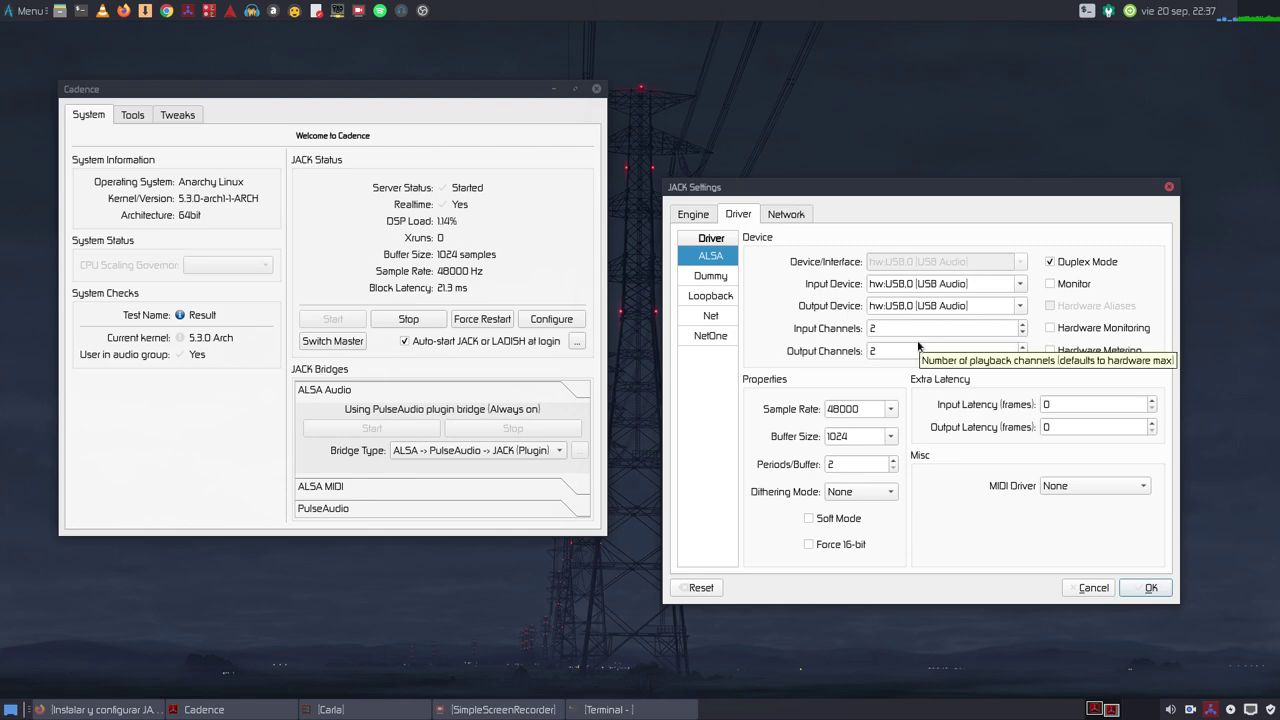
pyautogui.click(1151, 588)
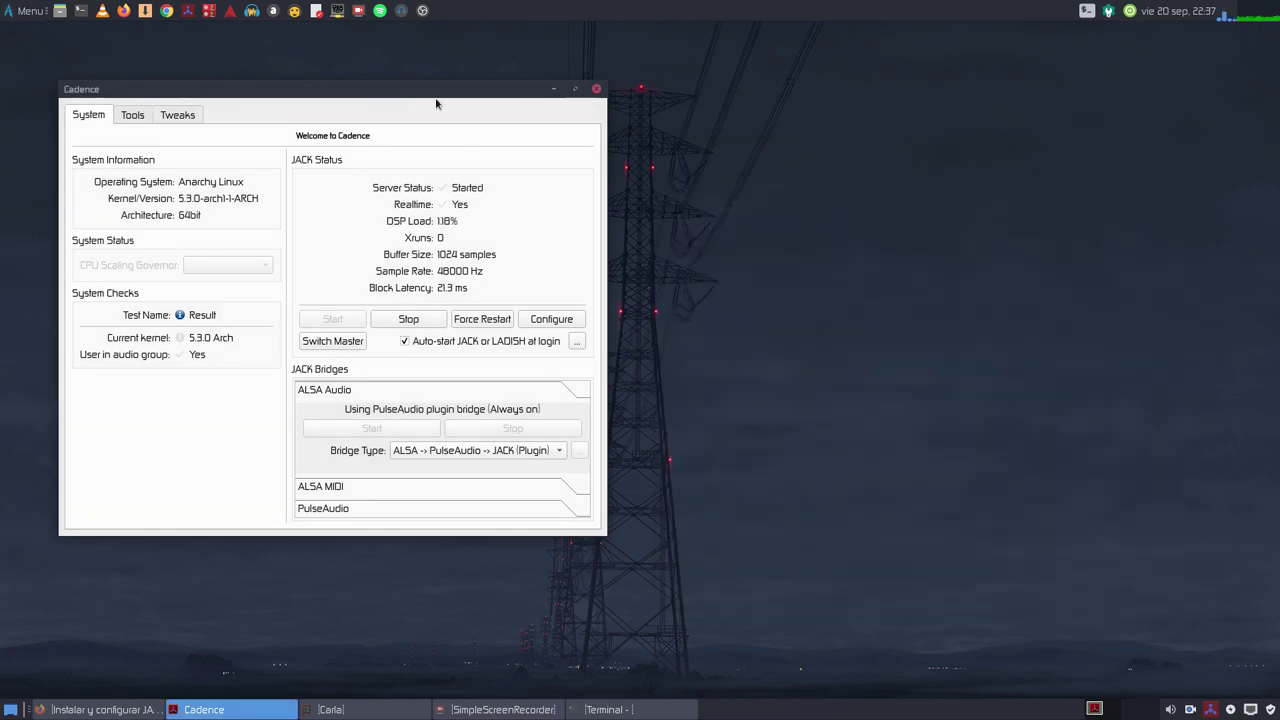
pyautogui.moveTo(434, 94); pyautogui.dragTo(647, 70)
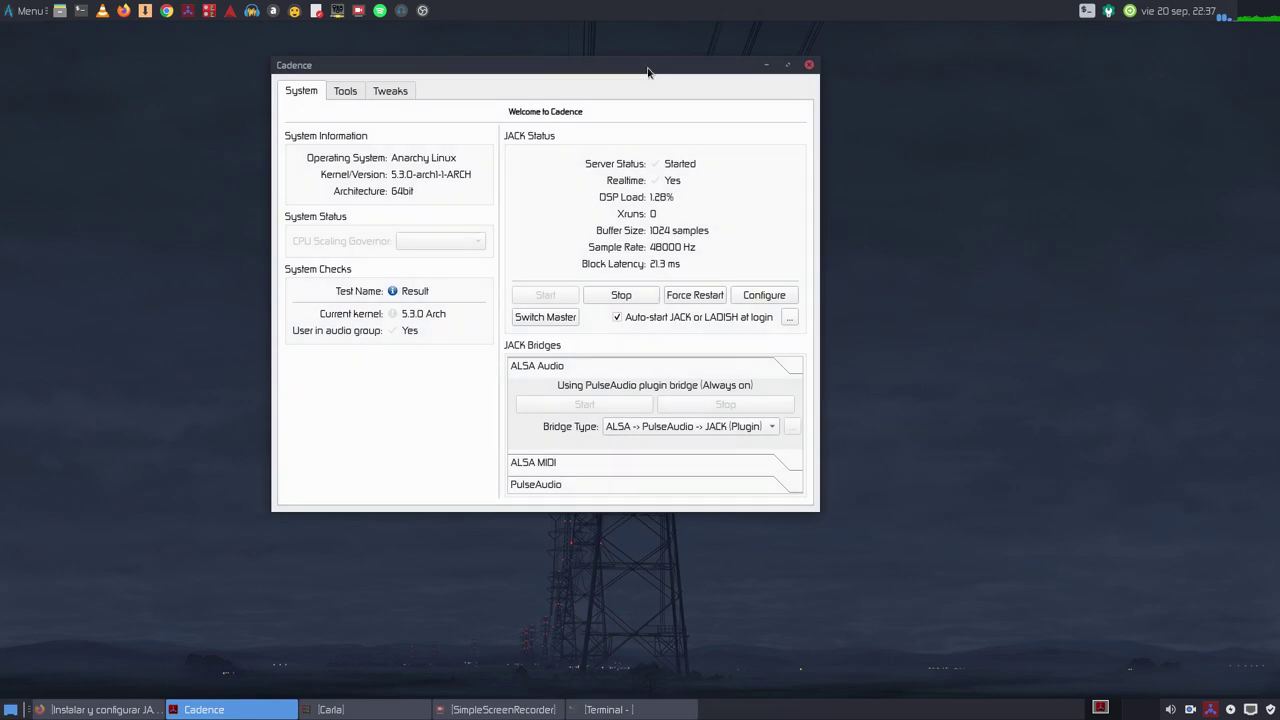
# Read the article's instructions for the JACK bridges and show the PulseAudio bridge options in Cadence
pyautogui.click(110, 710)
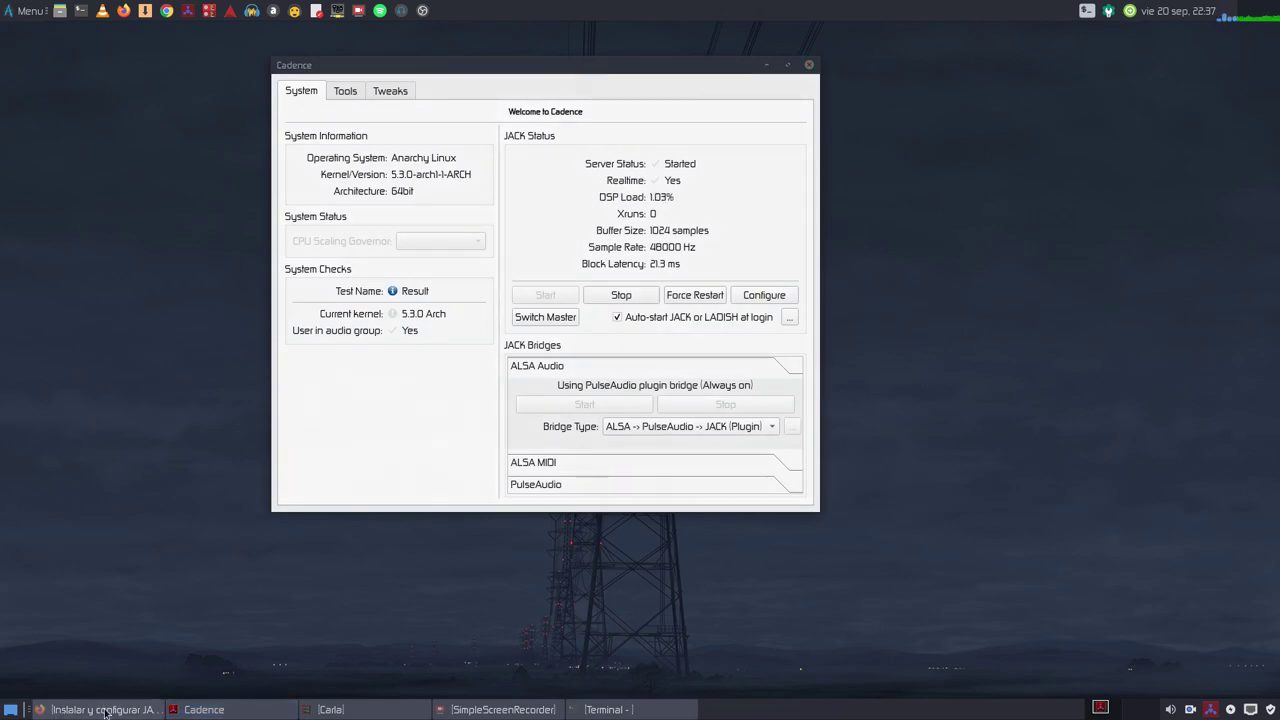
pyautogui.scroll(-10, 376, 467)
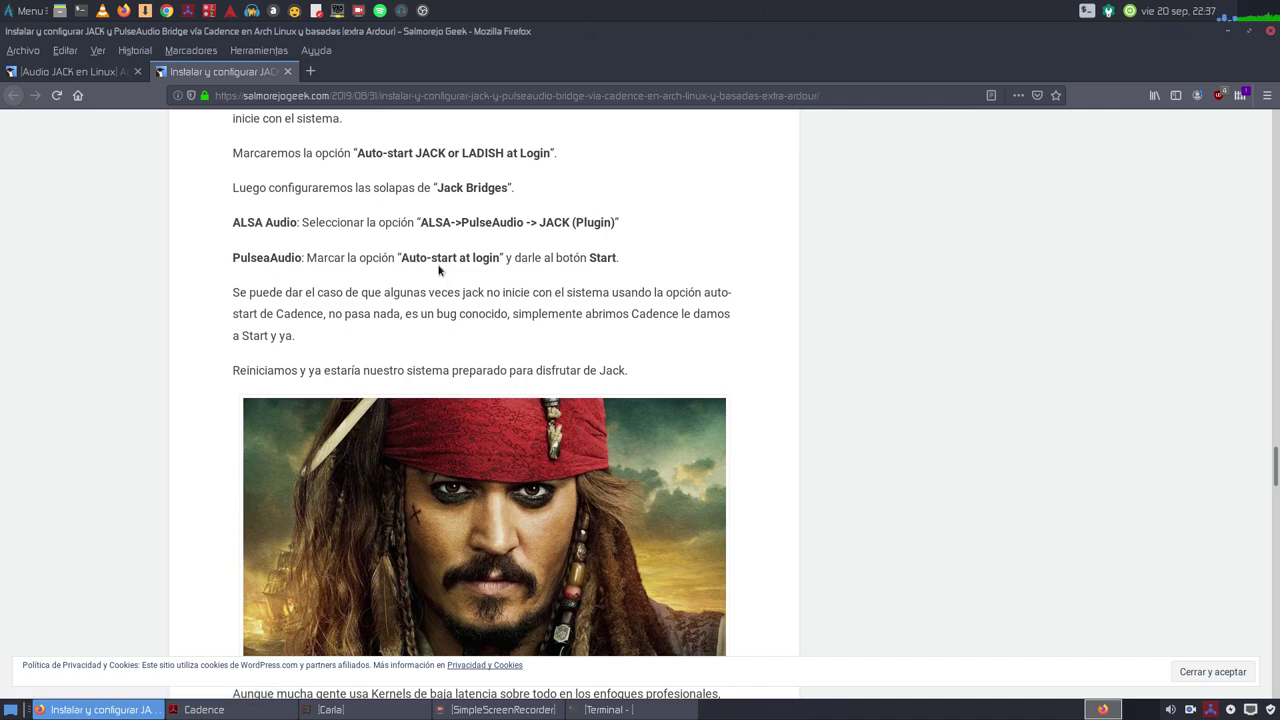
pyautogui.click(1228, 31)
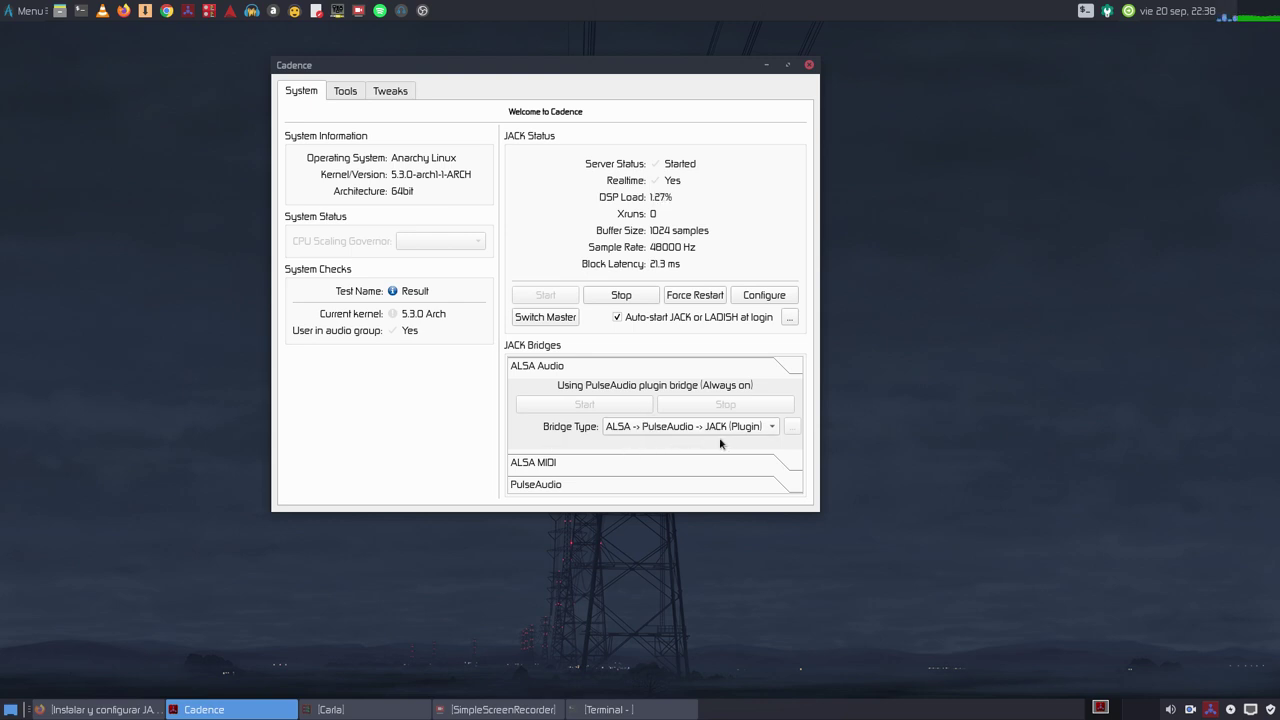
pyautogui.click(540, 483)
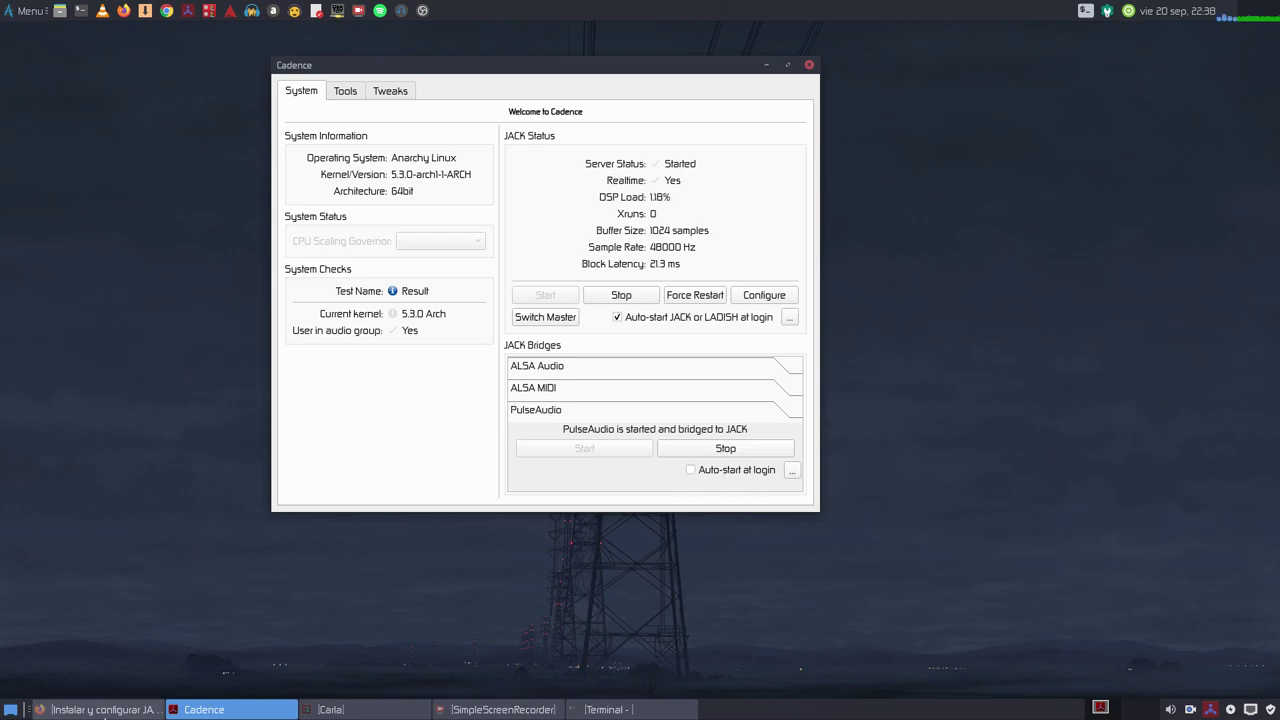
# Check the article's Cadence screenshot showing the PulseAudio bridge and auto-start options in Firefox, and return to Cadence
pyautogui.click(100, 709)
pyautogui.scroll(3, 357, 481)
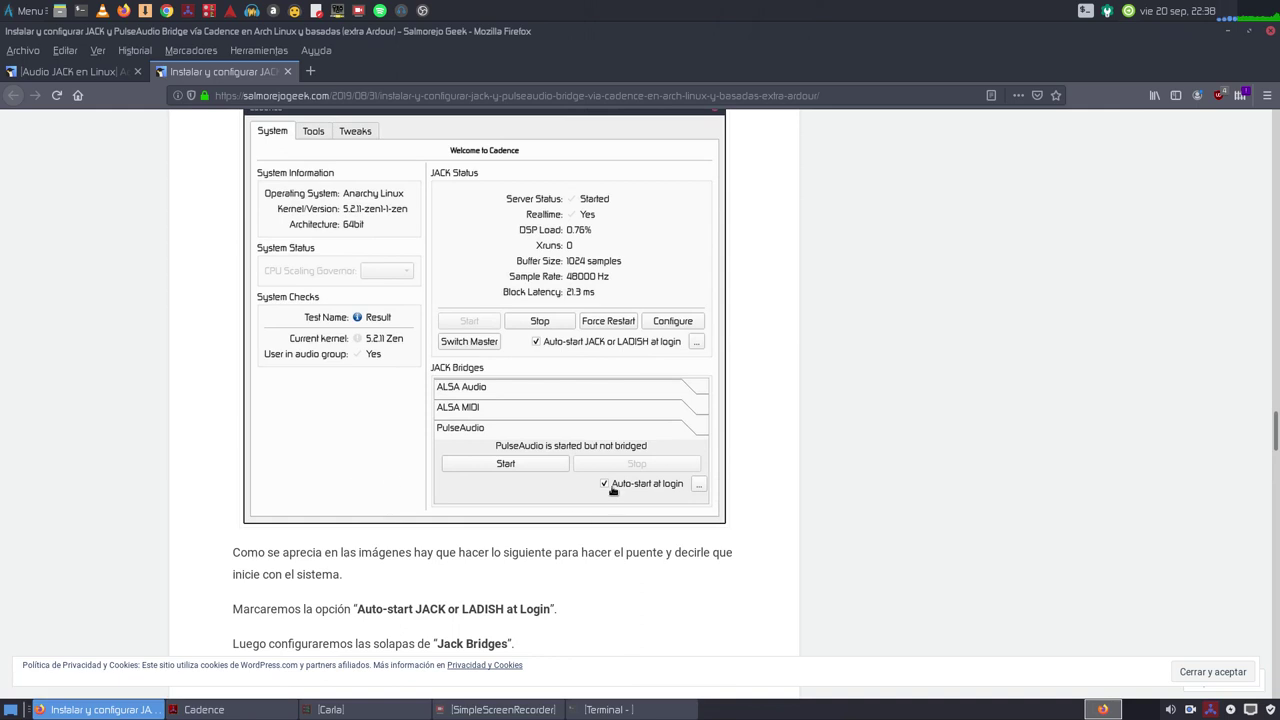
pyautogui.scroll(1, 650, 547)
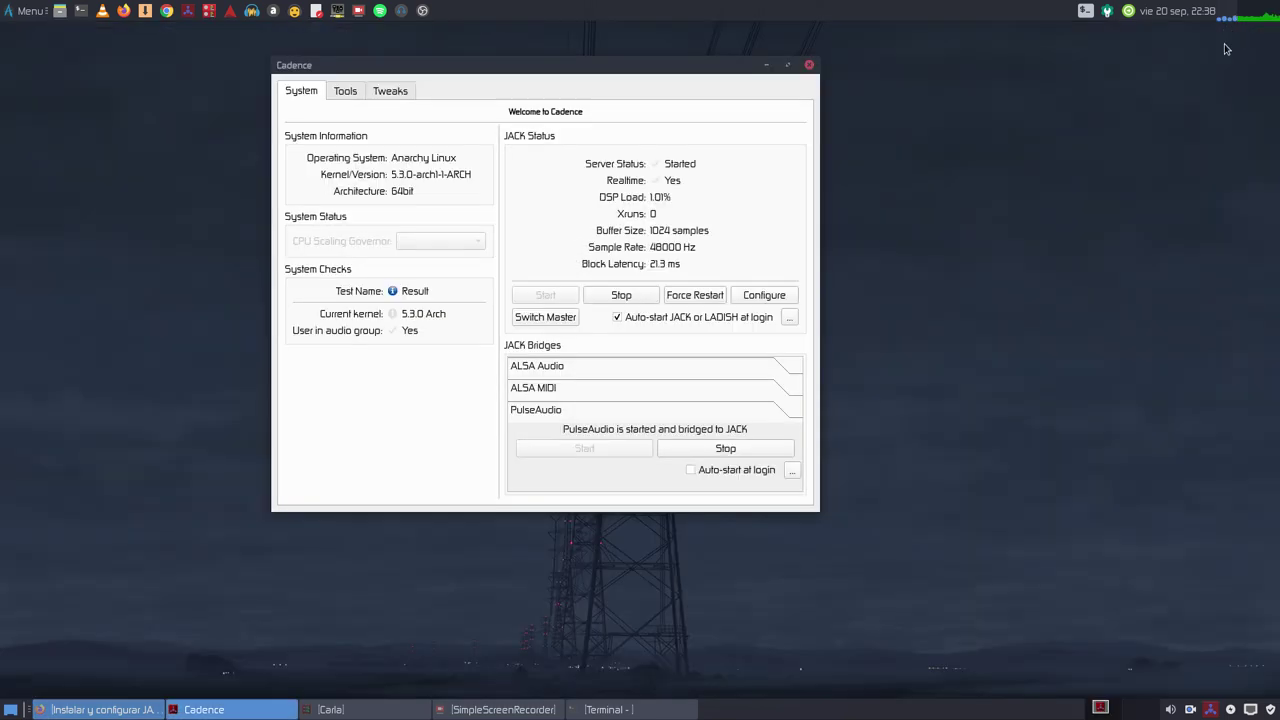
pyautogui.click(1228, 32)
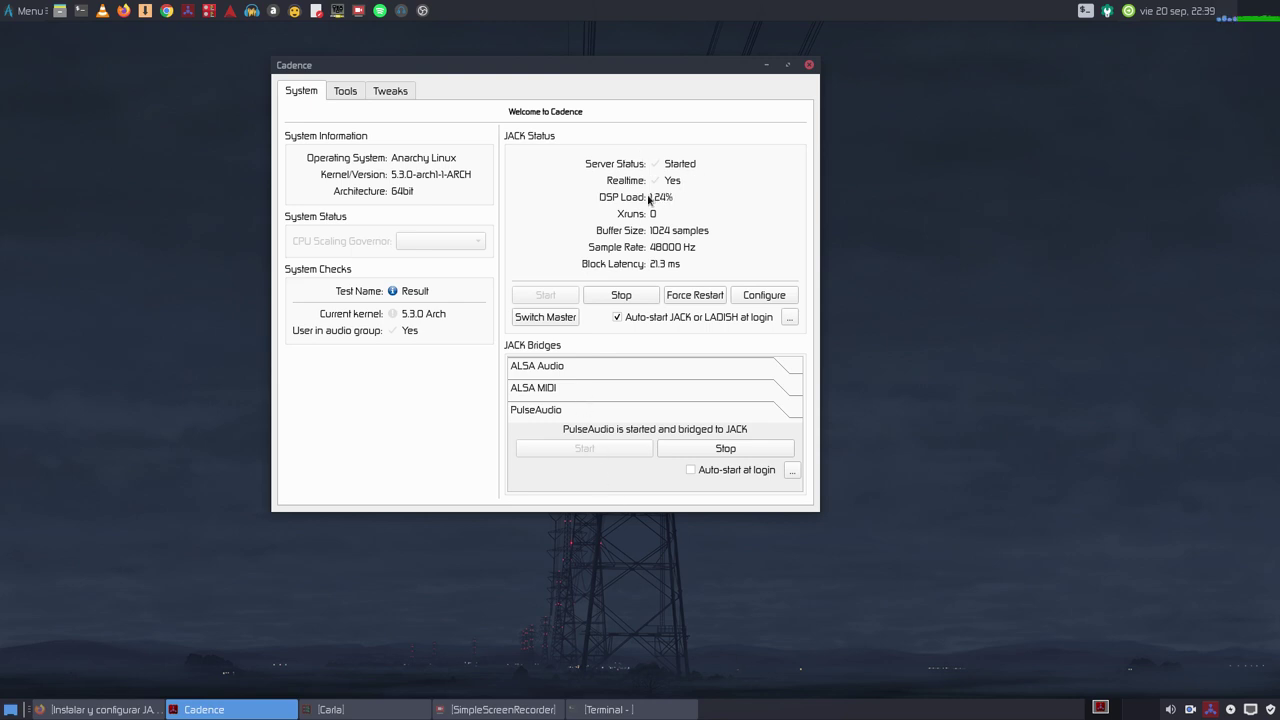
# Review and accept the ALSA driver options in Cadence's JACK settings, and move the Cadence window closer to the screen centre
pyautogui.click(765, 298)
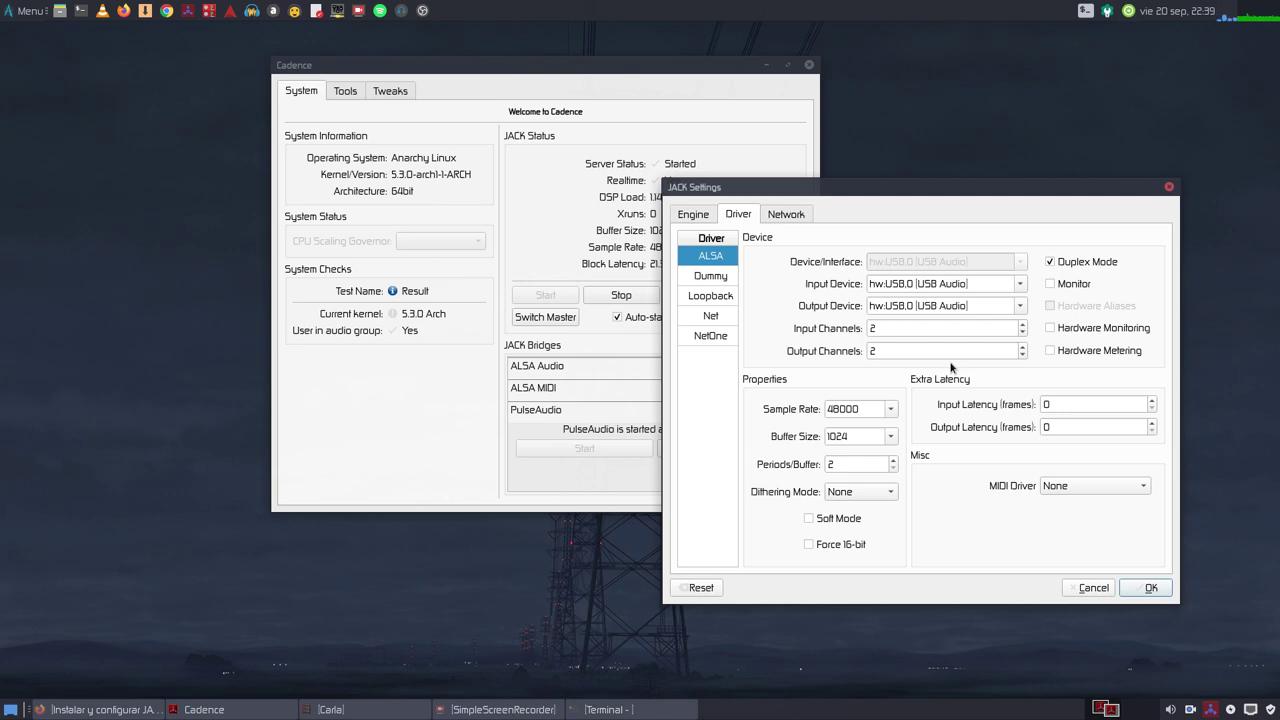
pyautogui.click(1150, 587)
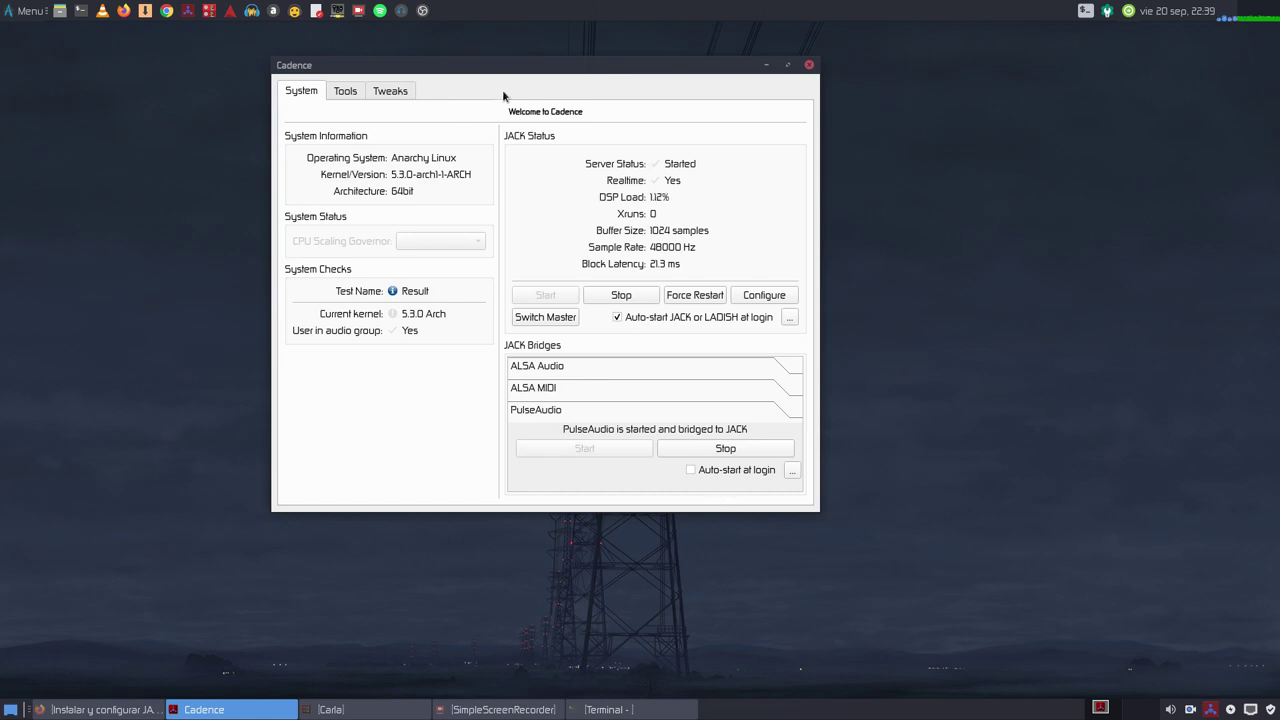
pyautogui.moveTo(530, 68); pyautogui.dragTo(589, 148)
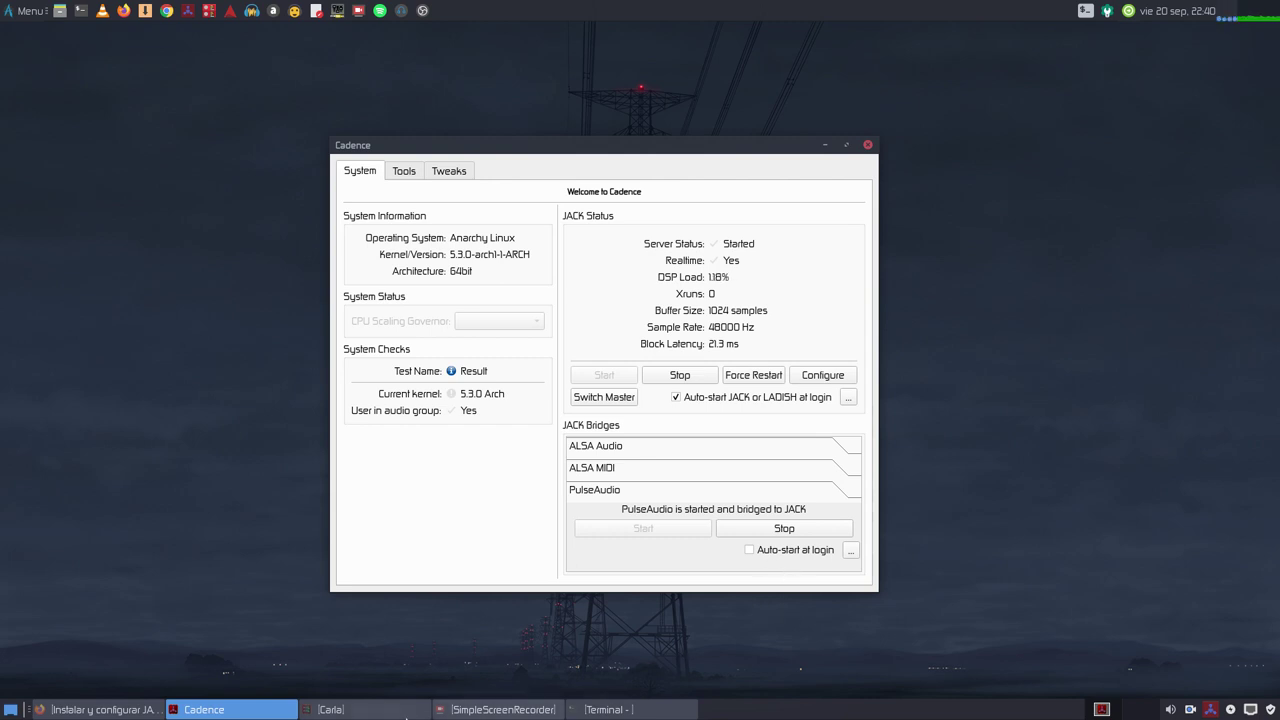
# Check the output and microphone levels in the system volume control, close it and minimise Cadence
pyautogui.click(1174, 709)
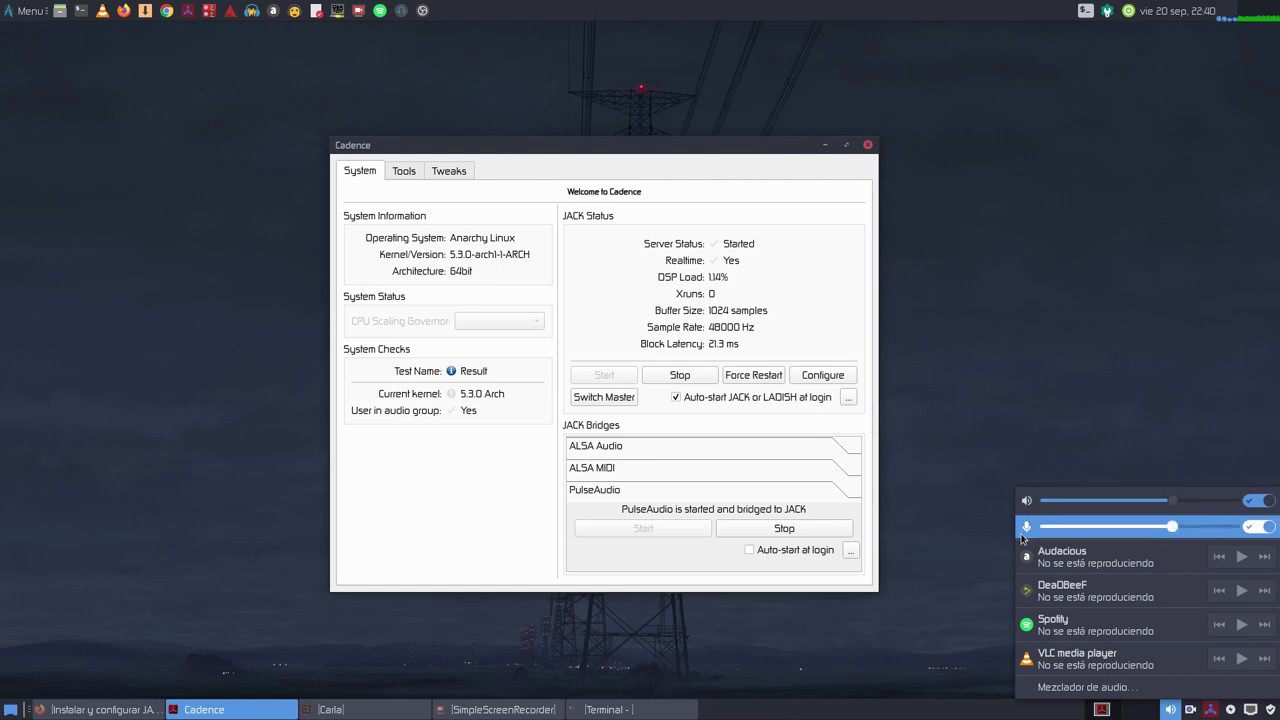
pyautogui.click(106, 663)
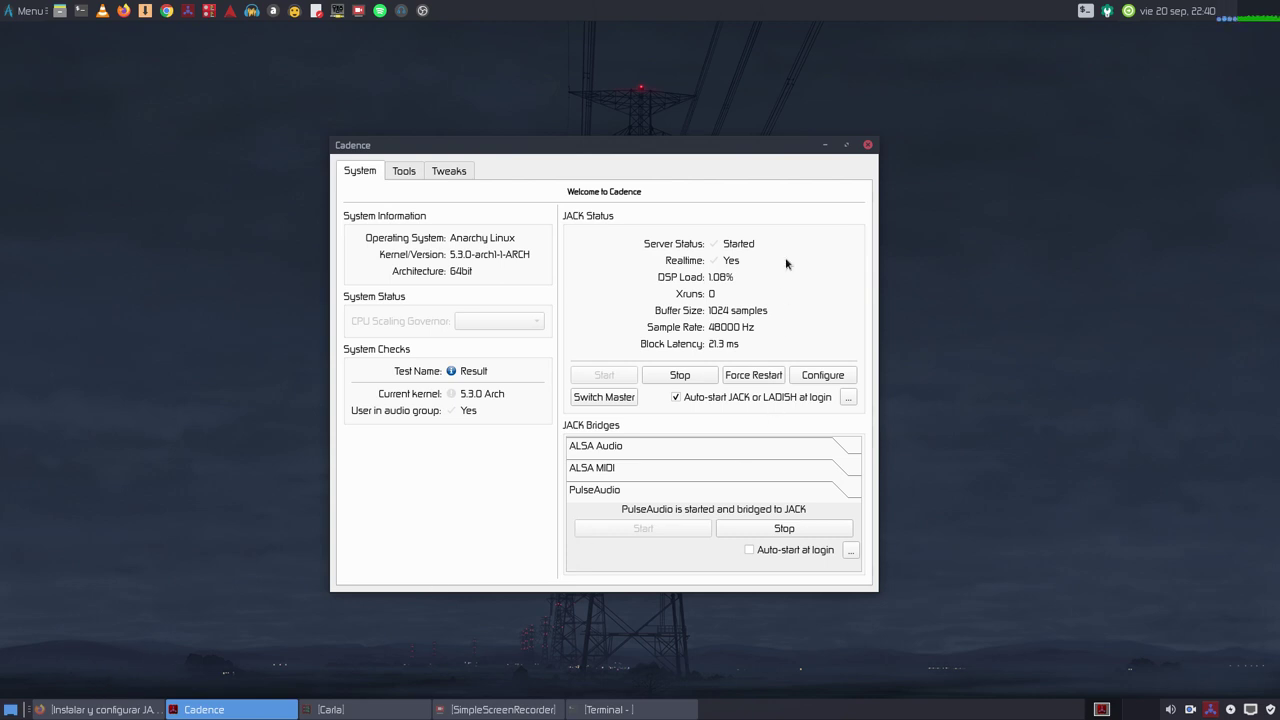
pyautogui.click(825, 145)
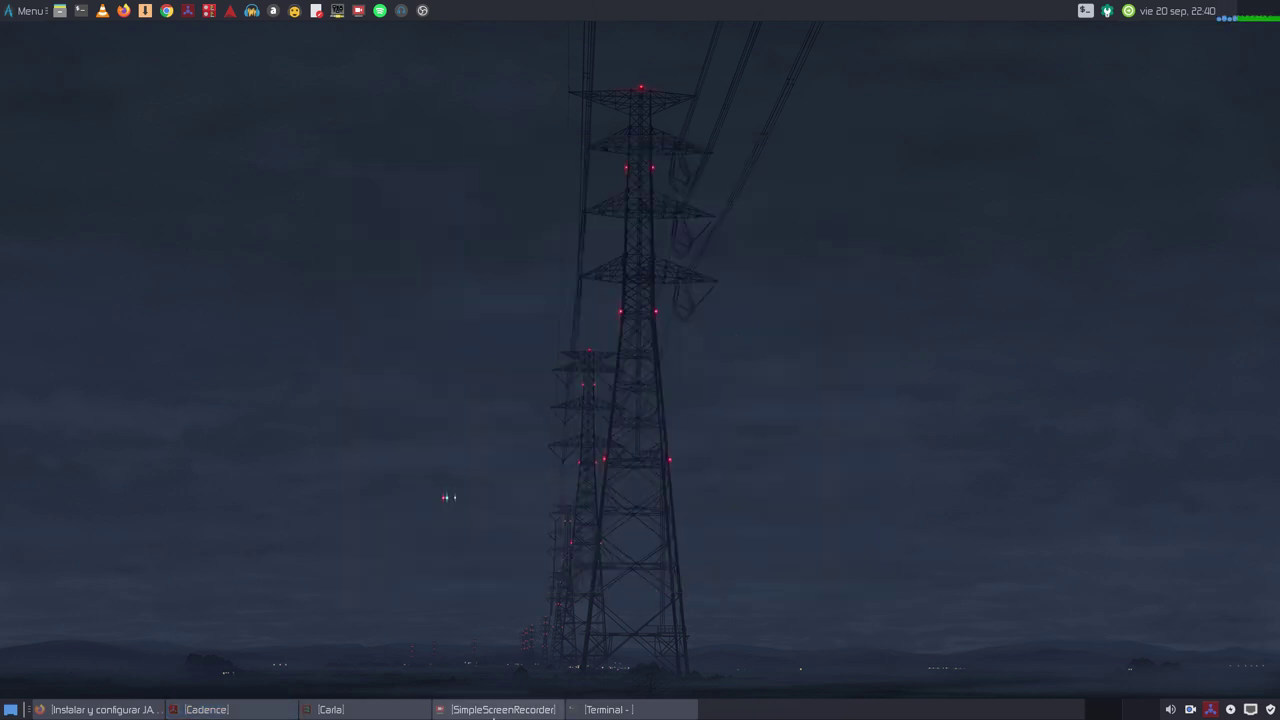
# Show SimpleScreenRecorder, examine its audio connections in Carla's patchbay, and minimise Carla
pyautogui.click(493, 710)
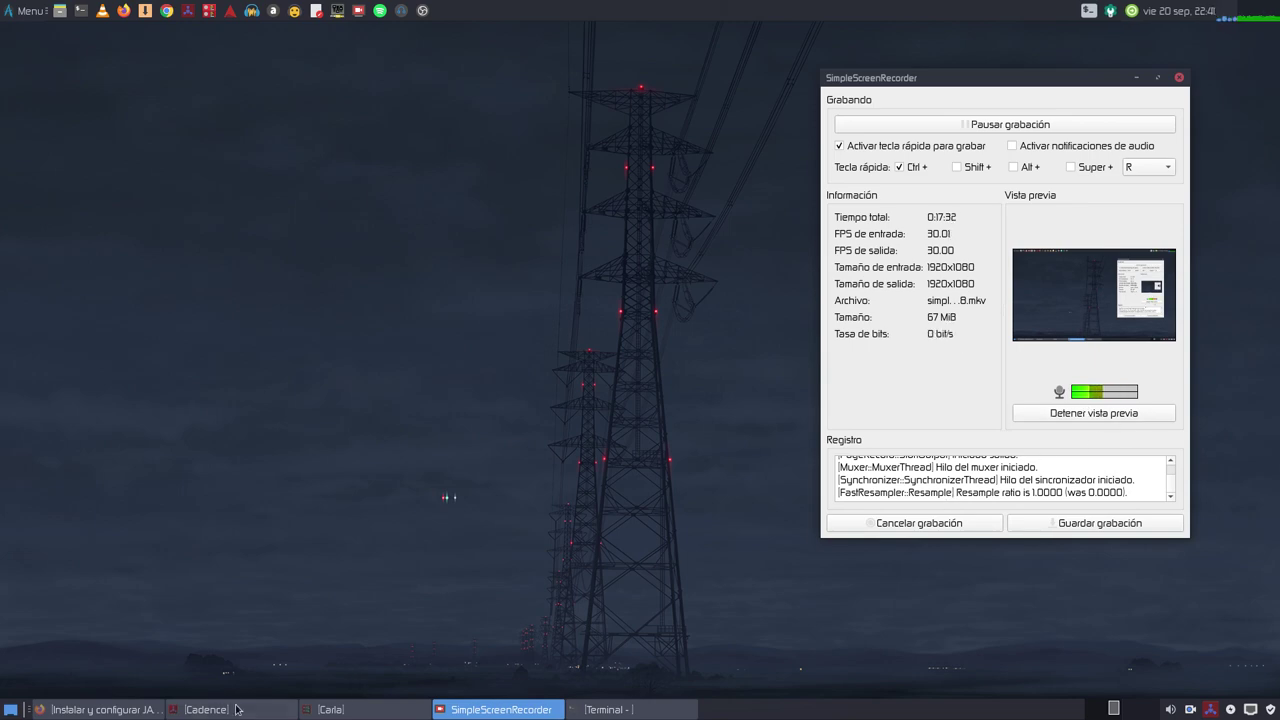
pyautogui.click(332, 710)
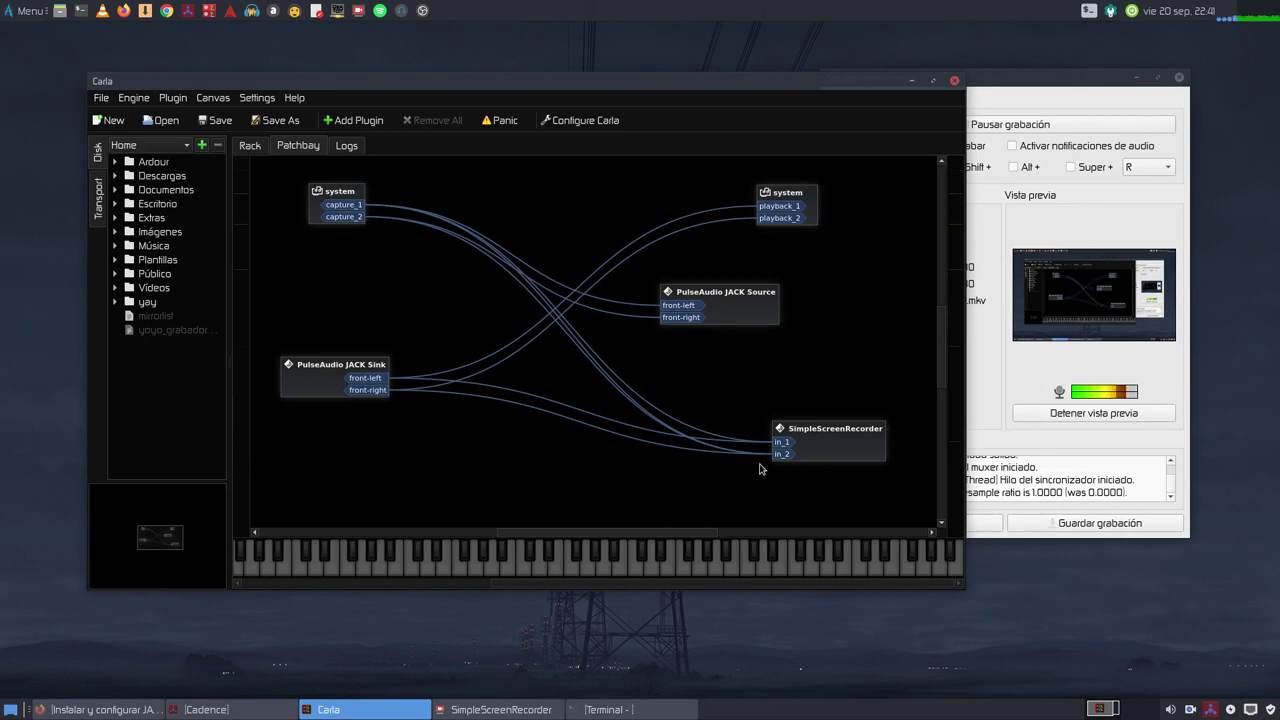
pyautogui.click(913, 81)
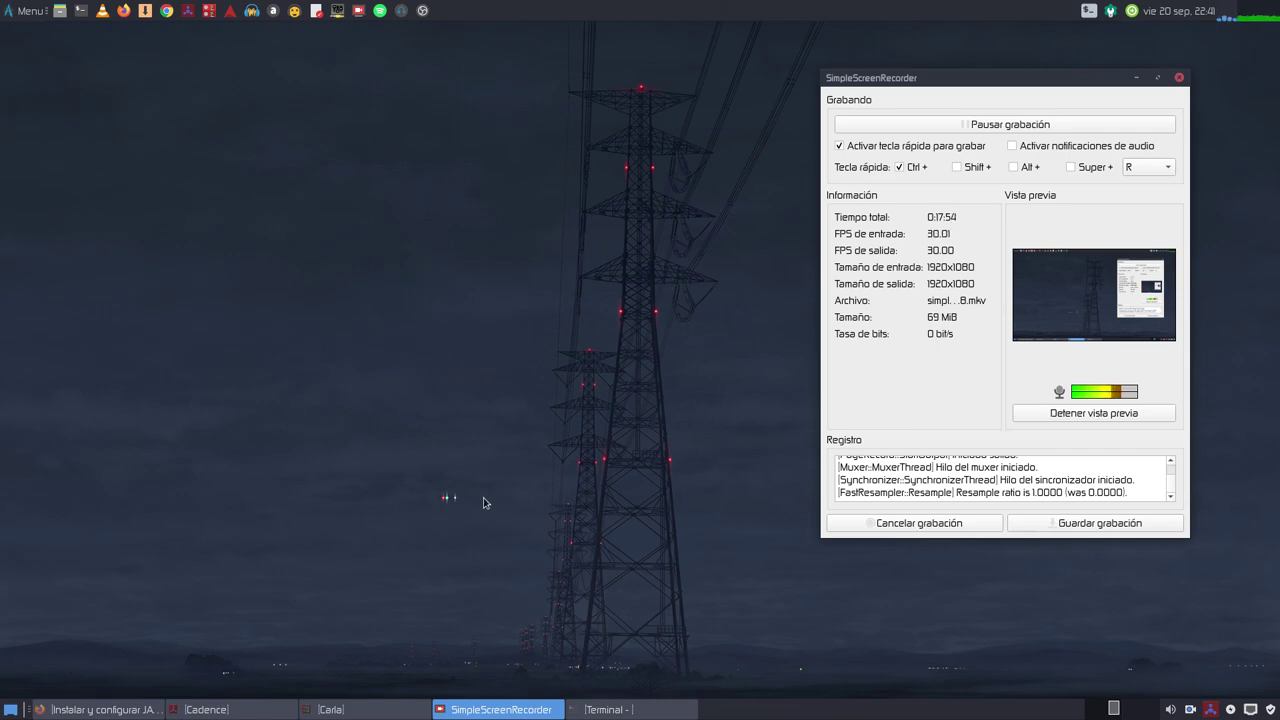
pyautogui.click(470, 512)
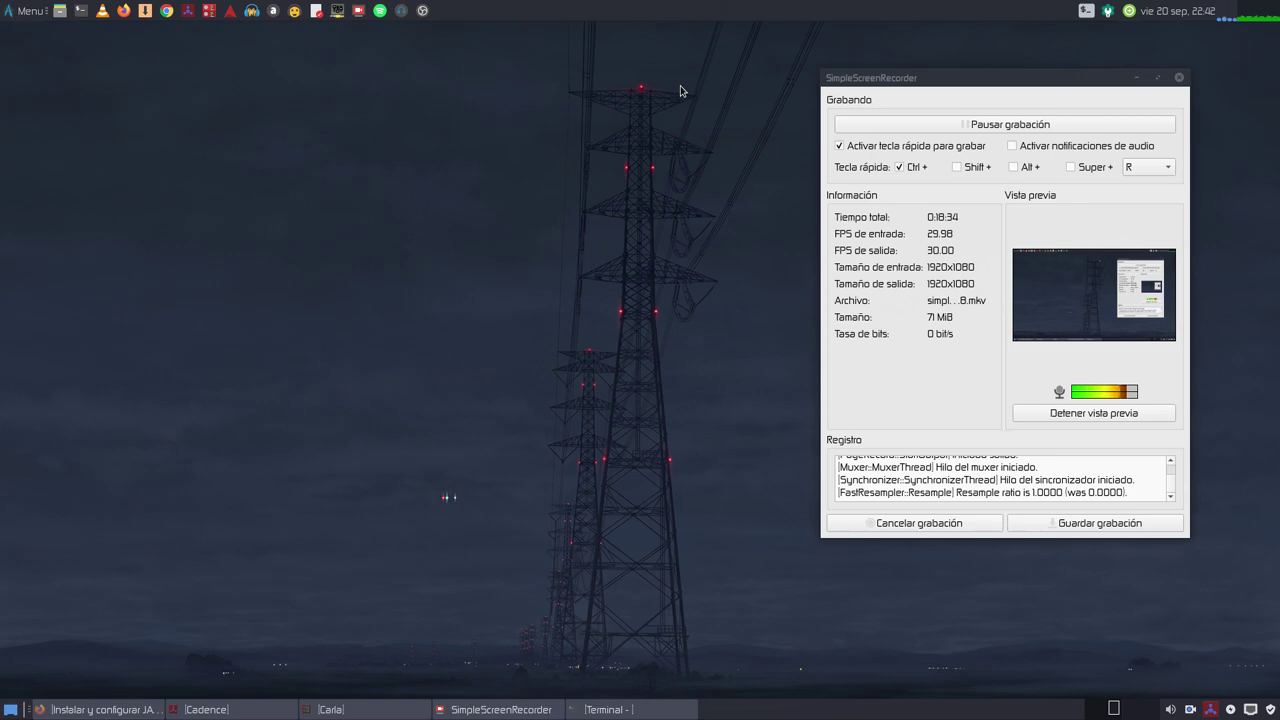
# Revisit Cadence's PulseAudio bridge options and Carla's patchbay, and place the Cadence window beside SimpleScreenRecorder
pyautogui.click(212, 709)
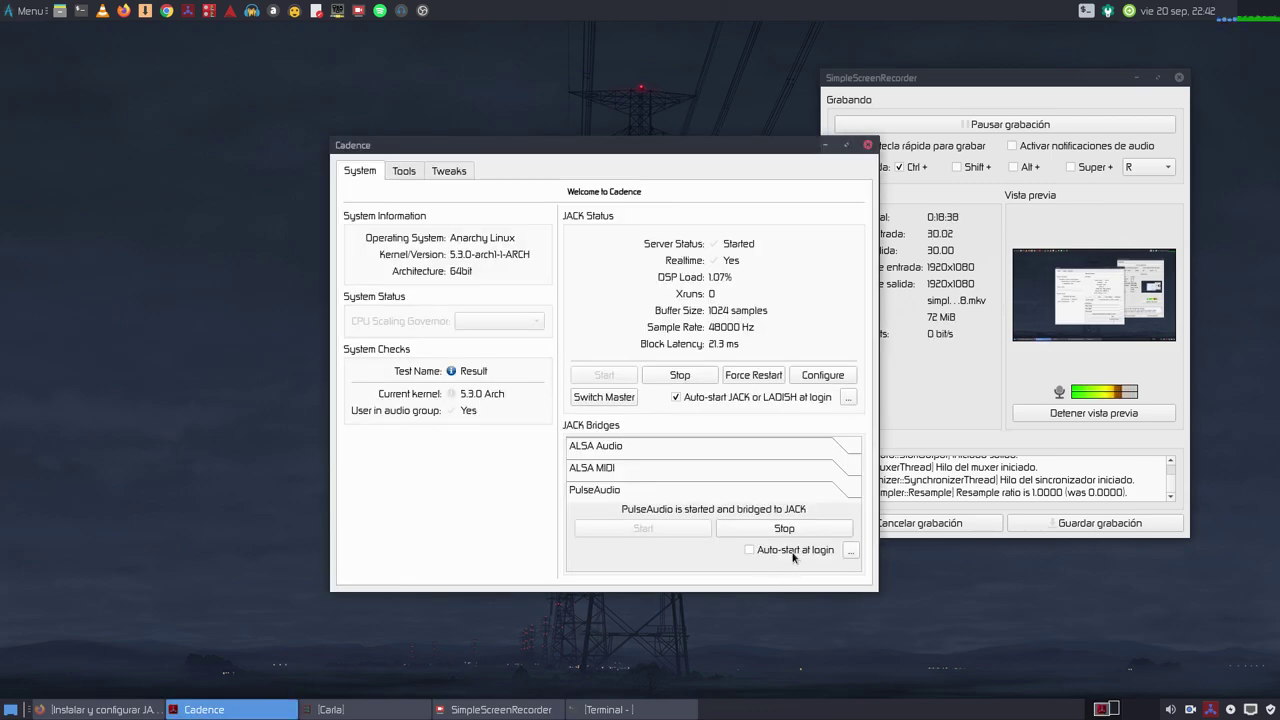
pyautogui.click(824, 145)
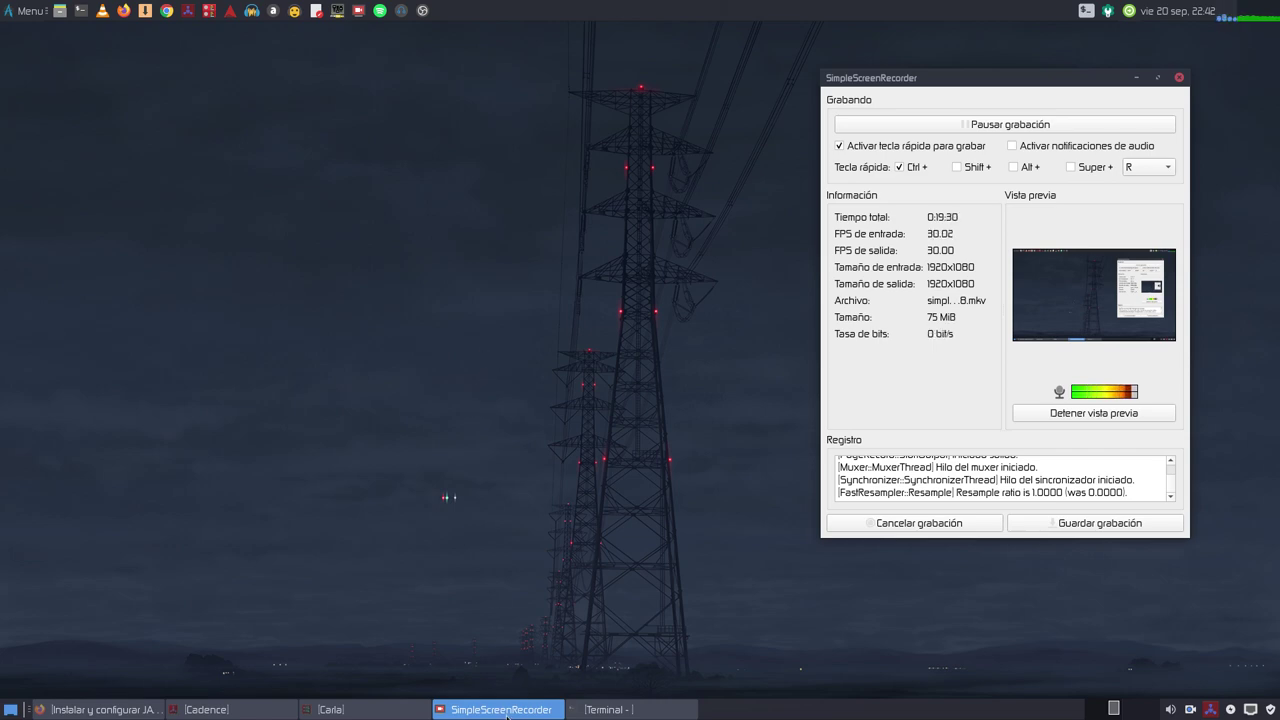
pyautogui.click(376, 710)
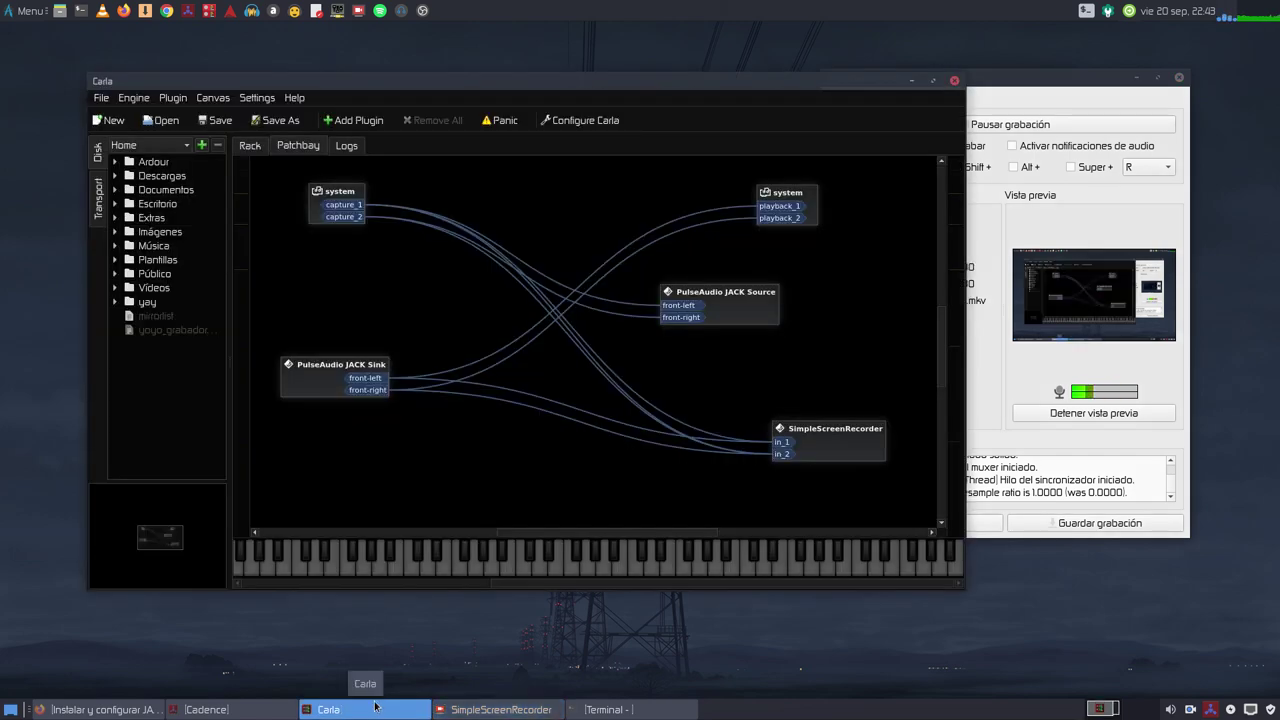
pyautogui.click(376, 710)
pyautogui.click(250, 709)
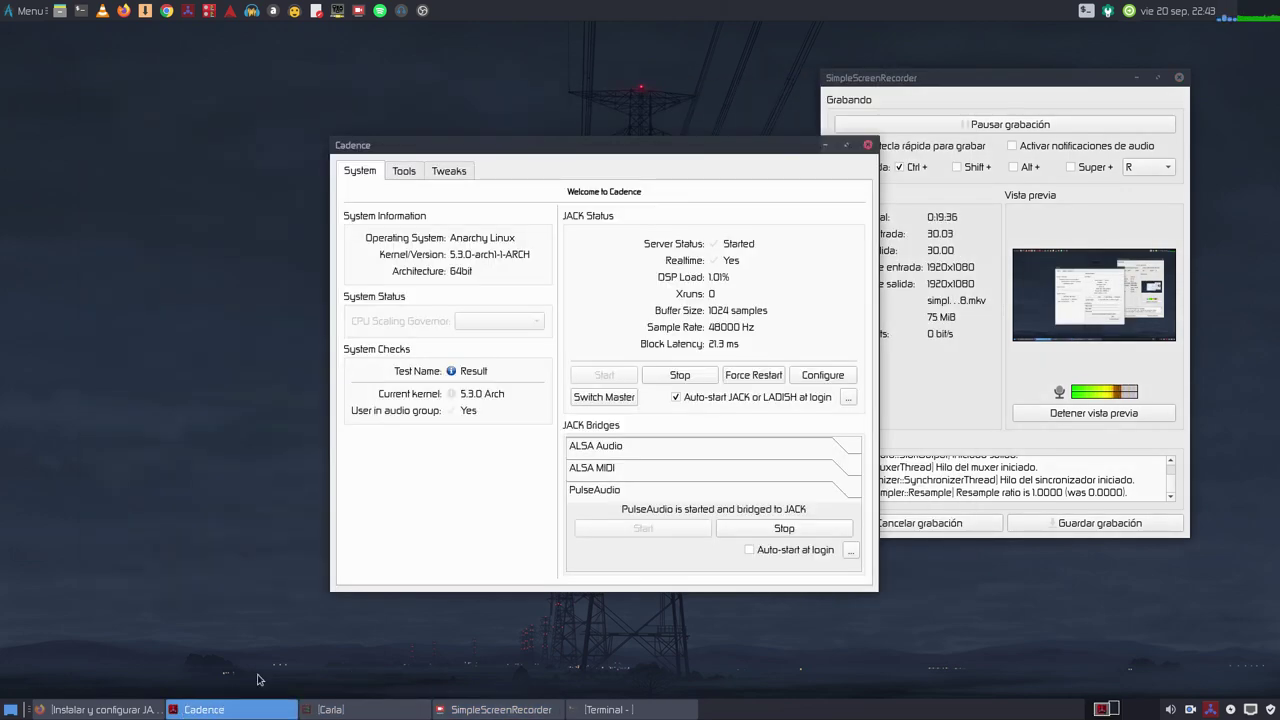
pyautogui.moveTo(581, 159); pyautogui.dragTo(417, 136)
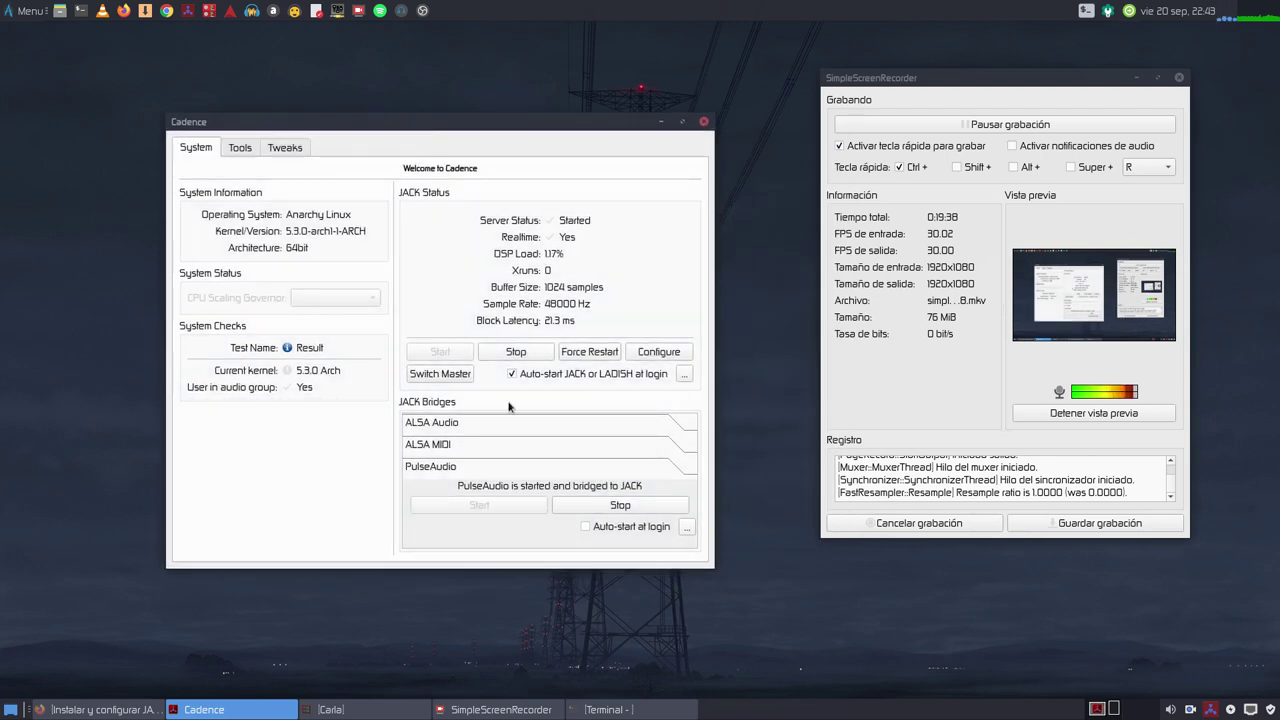